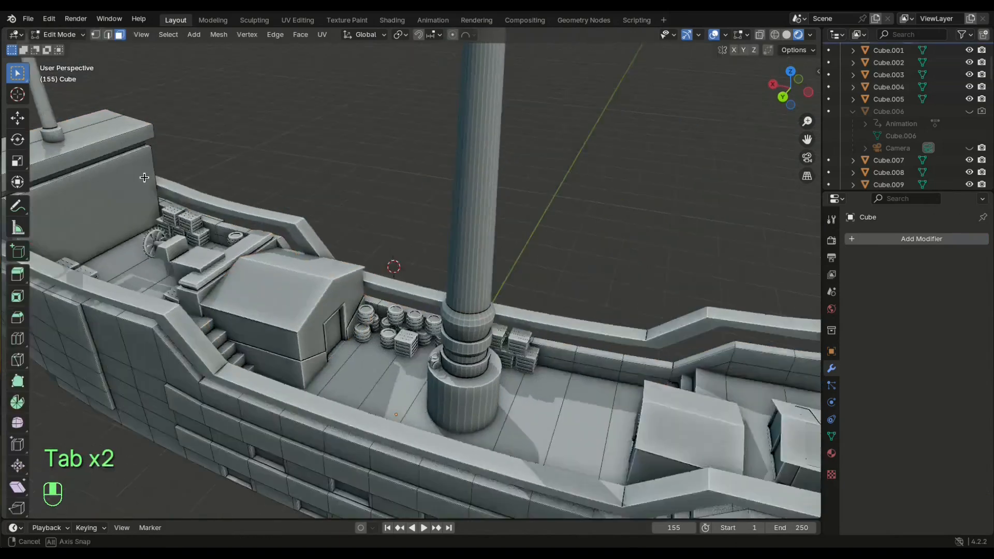
Add edge loops around the stern cabin's walls and extrude the narrow band between them outward along its normals
left_click(103, 310)
key("ctrl+r")
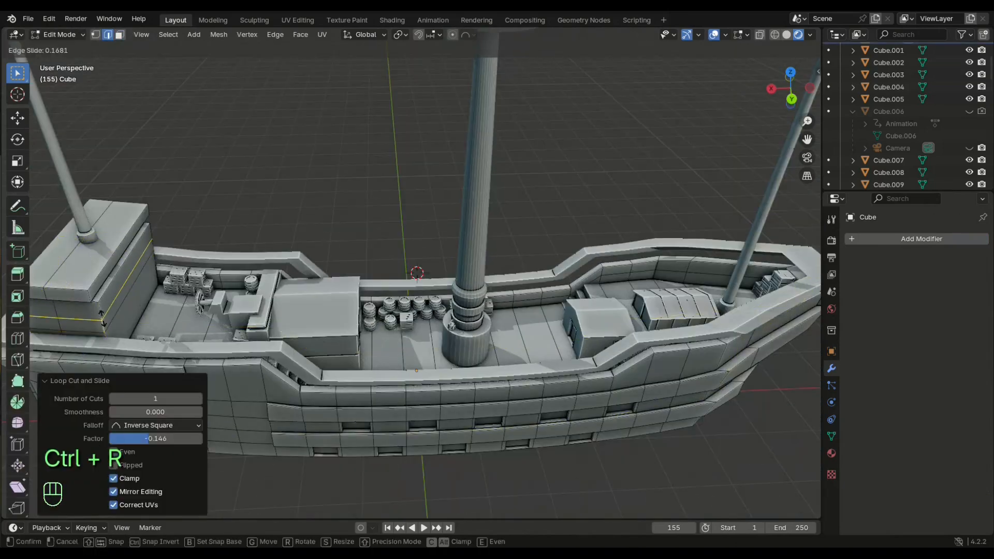
key("3")
key("e")
left_click(122, 309)
middle_click_drag(124, 307, 385, 309)
Divide the recessed, framed stern panel with horizontal loop cuts above and below its mid-height
key("ctrl+r")
double_click(159, 273)
left_click(162, 275)
key("Tab")
scroll(162, 277, "down", 1)
scroll(125, 286, "down", 2)
scroll(159, 346, "up", 3)
key("Tab")
key("ctrl+r")
double_click(159, 346)
key("ctrl+r")
left_click(382, 282)
key("ctrl+e")
left_click(468, 388)
Add two vertical loop cuts to the stern panel, one on each side of its centre line
middle_click_drag(508, 242, 512, 244)
left_click(438, 267)
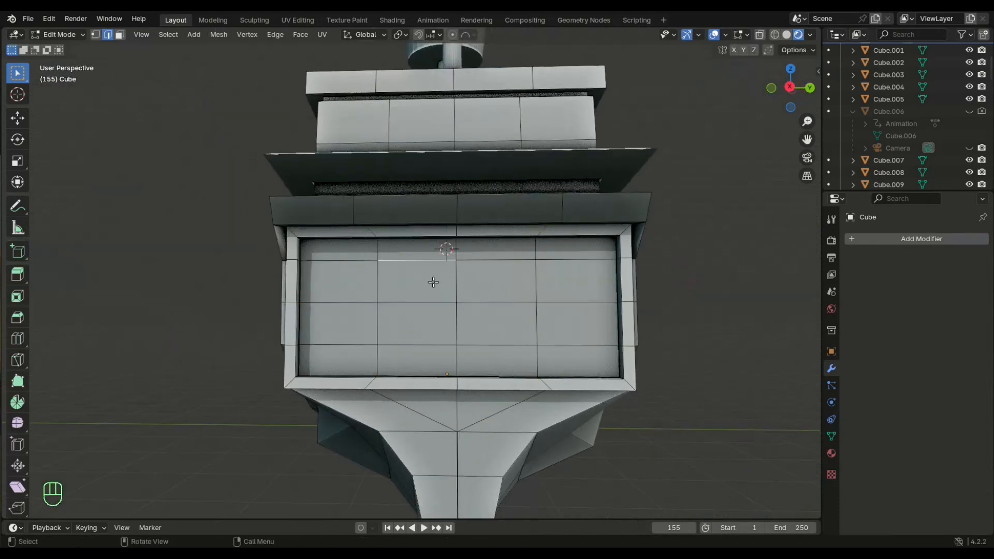
left_click(425, 263)
key("ctrl+r")
left_click(490, 262)
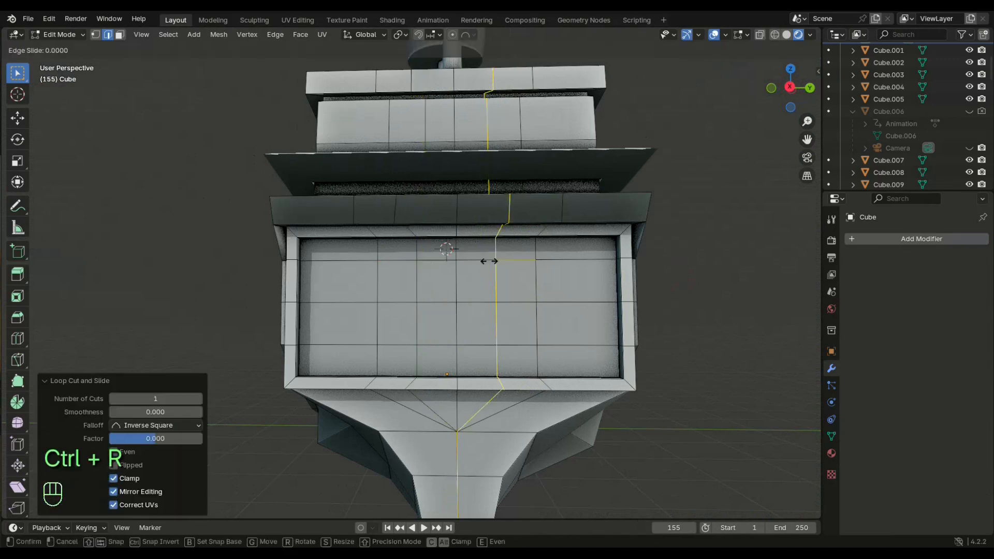
left_click(489, 261)
Inset the two pairs of window faces on the stern panel by about 0.02 m and extrude them inward along their normals
middle_click_drag(486, 266, 466, 304)
left_click(418, 337)
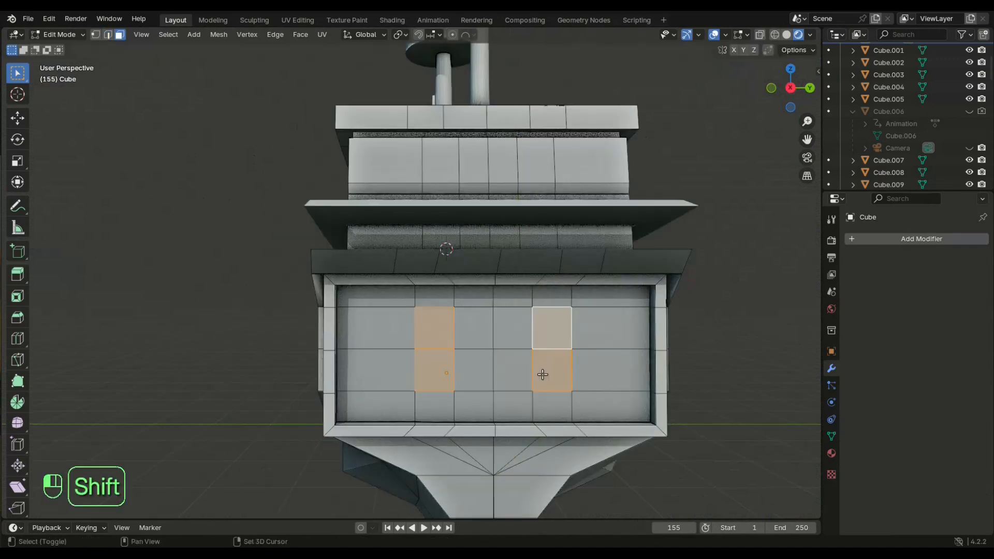
left_click(754, 306)
scroll(725, 321, "up", 2)
middle_click_drag(701, 332, 704, 336)
key("alt+e")
left_click(716, 327)
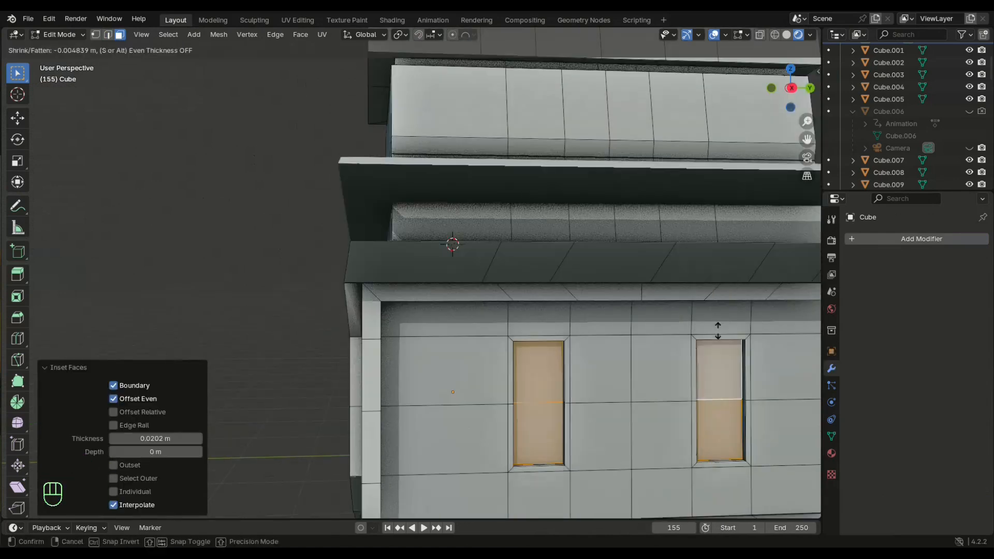
left_click(717, 330)
key("Tab")
key("Tab")
Extrude the face loops framing both stern windows outward along their normals
left_click(512, 339, "alt")
left_click(694, 339, "alt+shift")
key("alt+e")
left_click(693, 340)
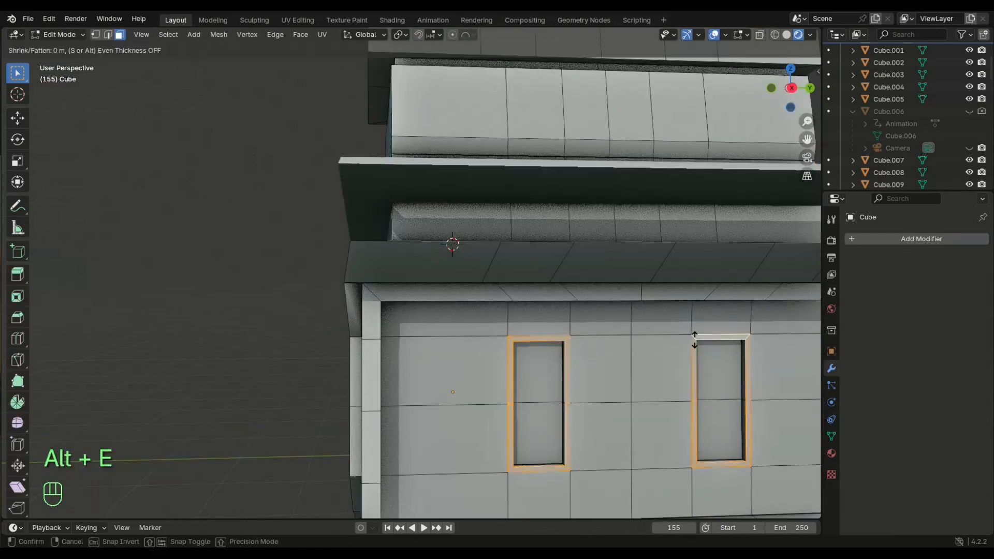
left_click(520, 365)
Add a centred loop cut around the frame of each stern window
key("ctrl+r")
left_click(512, 340)
right_click(512, 341)
middle_click_drag(716, 372, 686, 369, "shift")
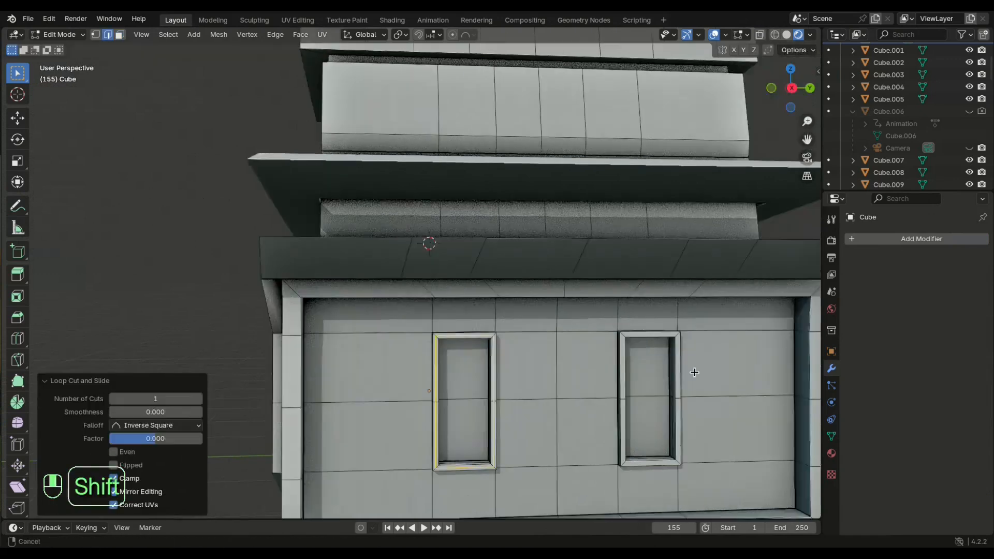
key("ctrl+r")
left_click(619, 339)
right_click(620, 339)
Select the centre edge loops of both stern window frames and move them along one axis to shape the frame profile
middle_click_drag(623, 349, 640, 354)
scroll(641, 354, "up", 1)
scroll(640, 354, "down", 4)
scroll(498, 288, "up", 4)
middle_click_drag(486, 305, 541, 368)
left_click(501, 264, "alt+shift")
scroll(503, 273, "down", 4)
scroll(502, 326, "up", 4)
left_click(501, 328, "alt+shift")
scroll(497, 330, "down", 4)
key("g")
middle_click(493, 331)
left_click(493, 331)
Bevel the horizontal mid-height edges beside and between the stern windows into narrow strips
key("Tab")
scroll(493, 331, "down", 3)
key("Tab")
middle_click_drag(745, 372, 647, 356, "shift")
left_click(652, 354, "shift")
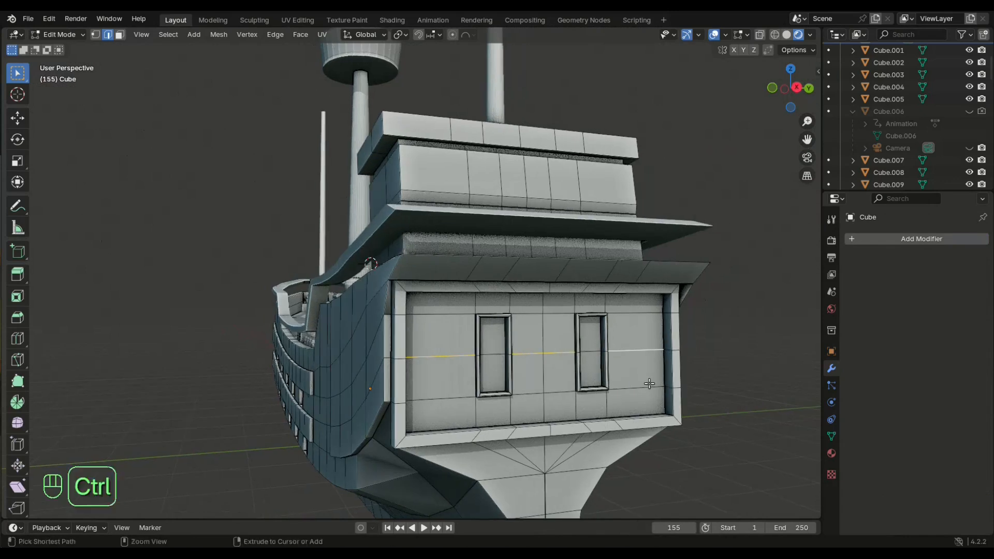
left_click(645, 414)
Extrude the narrow horizontal strips between the stern windows and the panel frame outward along their normals
scroll(645, 414, "up", 3)
key("3")
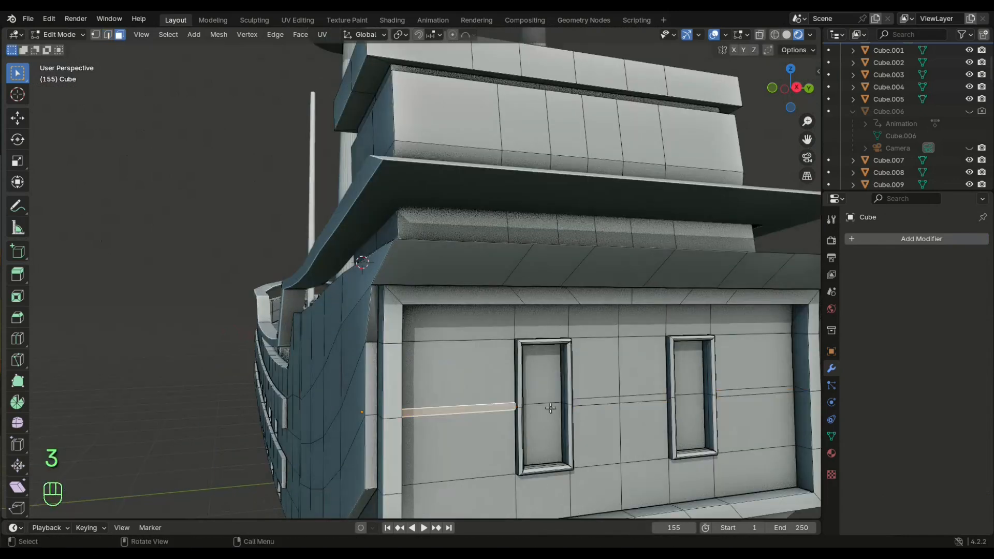
key("alt+e")
left_click(746, 406)
left_click(743, 406)
key("Tab")
key("Tab")
Select a vertical pair of faces on each hull side near the stern and inset them as side windows
middle_click_drag(743, 405, 527, 421)
mouse_move(439, 414)
middle_mouse_down()
mouse_move(530, 397)
mouse_move(440, 406)
middle_mouse_up()
left_click(252, 365, "shift")
left_click(251, 395, "shift")
middle_click_drag(251, 396, 272, 403)
key("alt+e")
left_click(237, 389)
key("i")
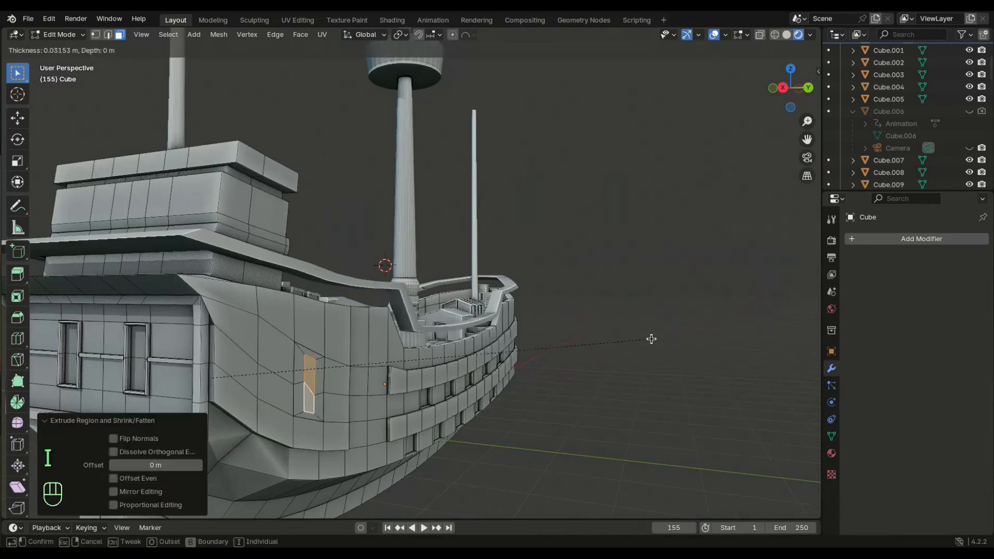
left_click(658, 343)
Extrude the inset side window faces inward along their normals to recess them into the hull
mouse_move(658, 343)
middle_mouse_down()
mouse_move(766, 357)
mouse_move(661, 362)
middle_mouse_up()
key("alt+e")
left_click(660, 364)
left_click(660, 361)
key("Tab")
Extrude the face loops framing the hull's side windows outward along their normals and return to Object Mode
middle_click_drag(535, 389, 565, 392)
key("Tab")
scroll(384, 411, "up", 3)
middle_click_drag(382, 411, 388, 406)
scroll(300, 373, "down", 5)
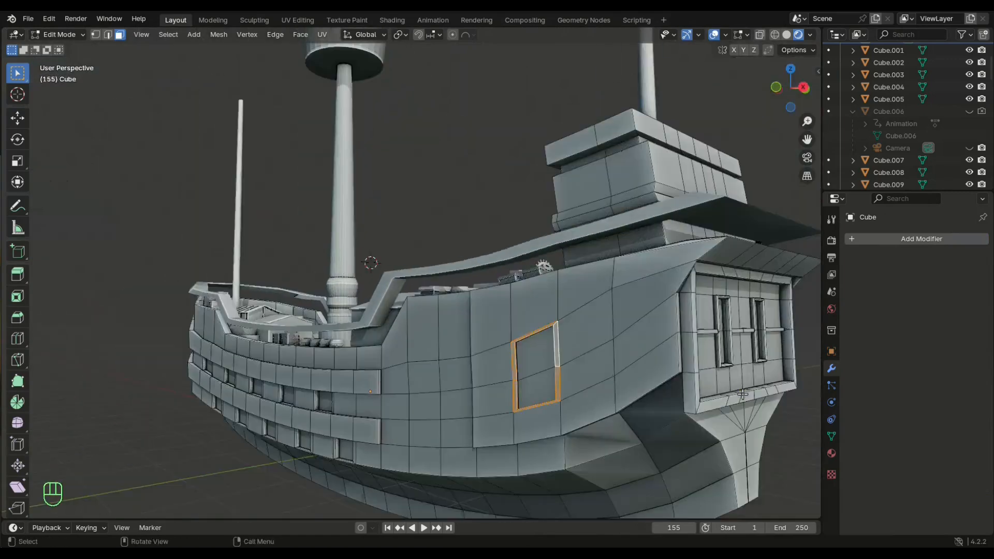
middle_click_drag(570, 414, 714, 410)
key("alt+e")
left_click(717, 422)
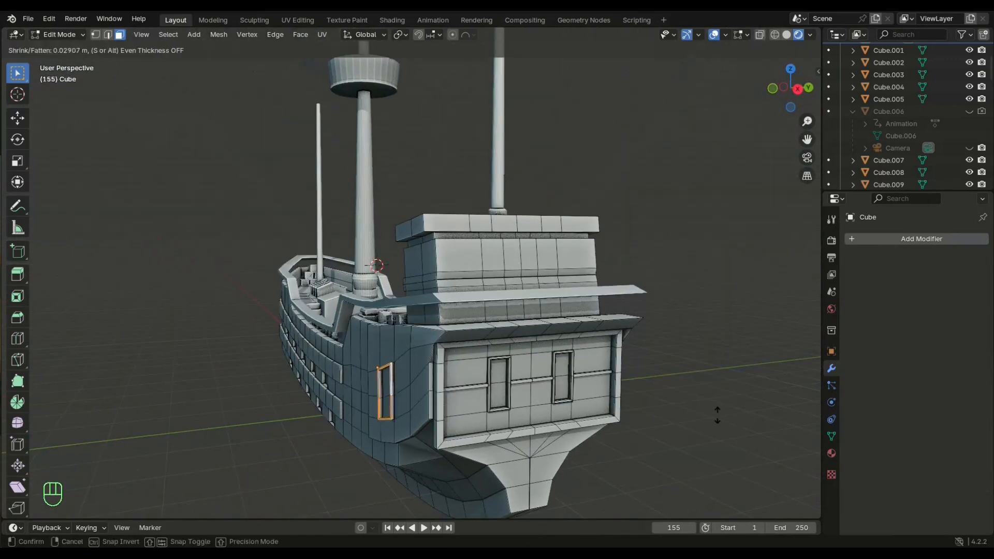
key("Tab")
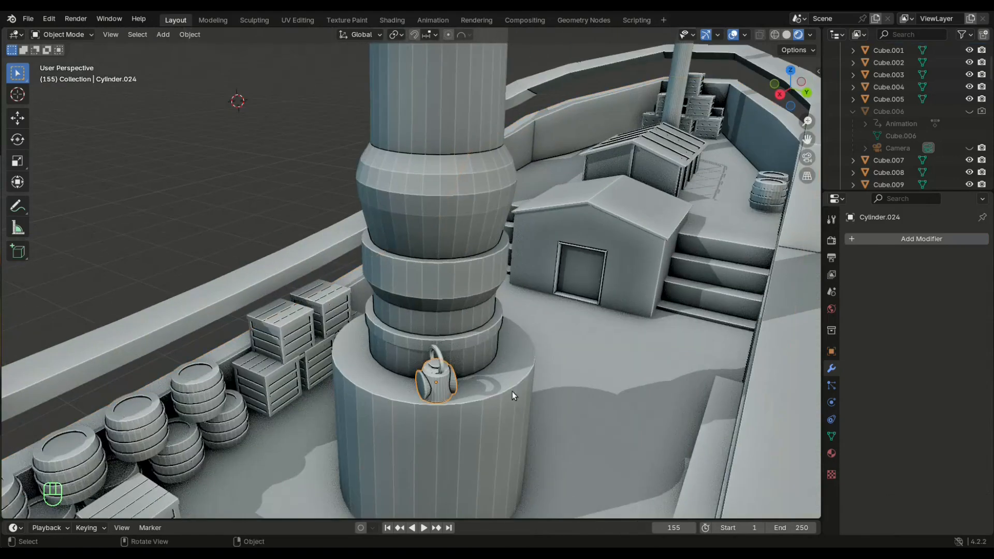
Scale the small lantern body standing on the main mast's base
key("s")
left_click(521, 390)
middle_click_drag(522, 390, 569, 384)
scroll(490, 385, "down", 3)
key("shift+d")
middle_click_drag(489, 386, 519, 381)
left_click(460, 388)
key("shift+z")
key("shift+z")
key("shift+z")
key("shift+z")
key("ctrl+z")
Duplicate the lantern body together with its handle and move the copy -0.395 m along Y
scroll(259, 411, "up", 2)
left_click(255, 400, "shift")
key("shift+d")
key("y")
left_click(241, 424)
Rotate the duplicated lantern around the Z axis and place it on the mast's base
middle_click_drag(240, 423, 368, 443)
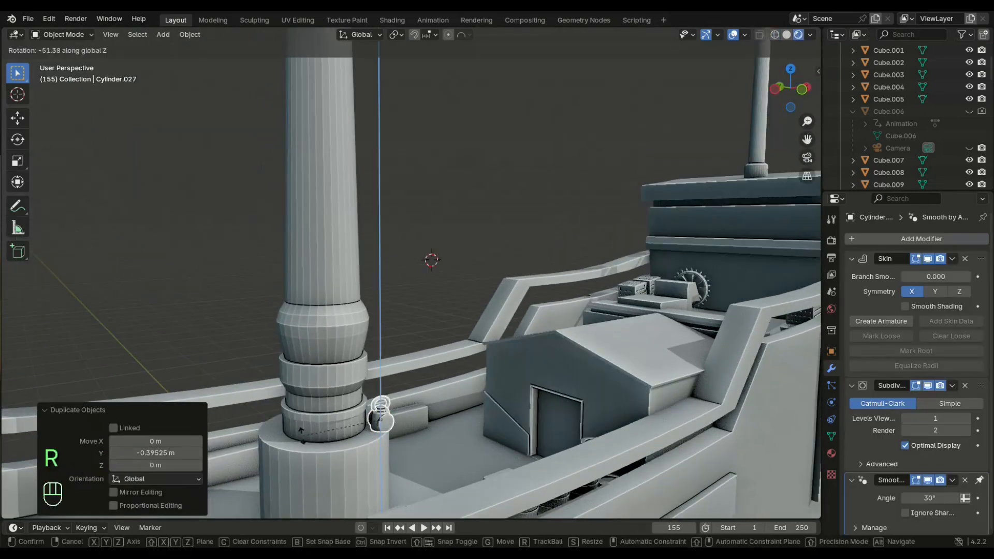
left_click(393, 407)
left_click(387, 409)
left_click(475, 391)
middle_click_drag(387, 409, 455, 407)
Select the bodies and handles of both lanterns and duplicate them along X to the other side of the mast
left_click(497, 401, "shift")
left_click(495, 385, "shift")
left_click(423, 420, "shift")
left_click(421, 407, "shift")
key("shift+d")
key("x")
left_click(390, 422)
Rotate one of the newly copied lanterns around the Z axis
middle_click_drag(391, 422, 523, 441)
scroll(493, 439, "down", 3)
scroll(676, 465, "down", 2)
middle_click_drag(676, 465, 691, 464)
left_click(628, 443)
key("r")
key("z")
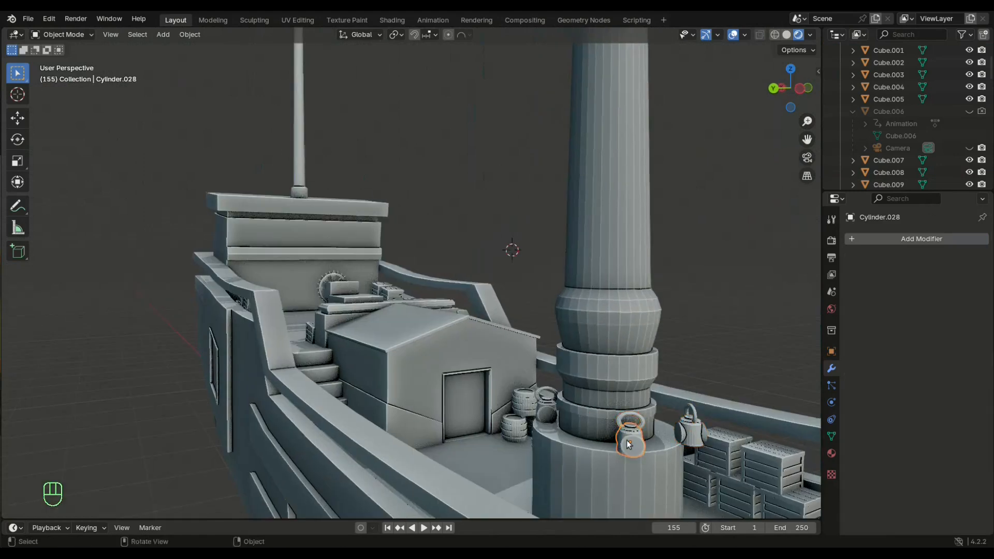
left_click(586, 424)
Move the copied lanterns into place on the rim of the mast's base
key("g")
mouse_move(586, 425)
middle_mouse_down()
mouse_move(647, 415)
mouse_move(578, 435)
middle_mouse_up()
left_click(639, 412)
left_click(684, 440)
key("g")
left_click(675, 450)
left_click(724, 403)
Duplicate a lantern from the main mast's base and shift the copy about 3.27 m along X
scroll(725, 402, "down", 4)
middle_click_drag(724, 409, 817, 431)
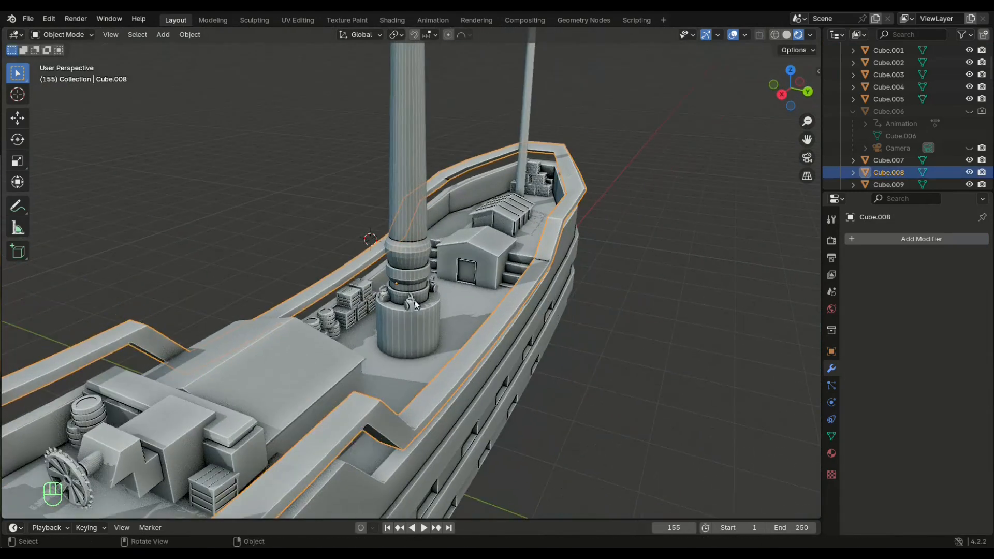
left_click(412, 296, "shift")
key("shift+d")
middle_click(390, 318)
left_click(201, 459)
Adjust the copied lantern's height along Z to match the block near the ship's wheel
key("g")
key("z")
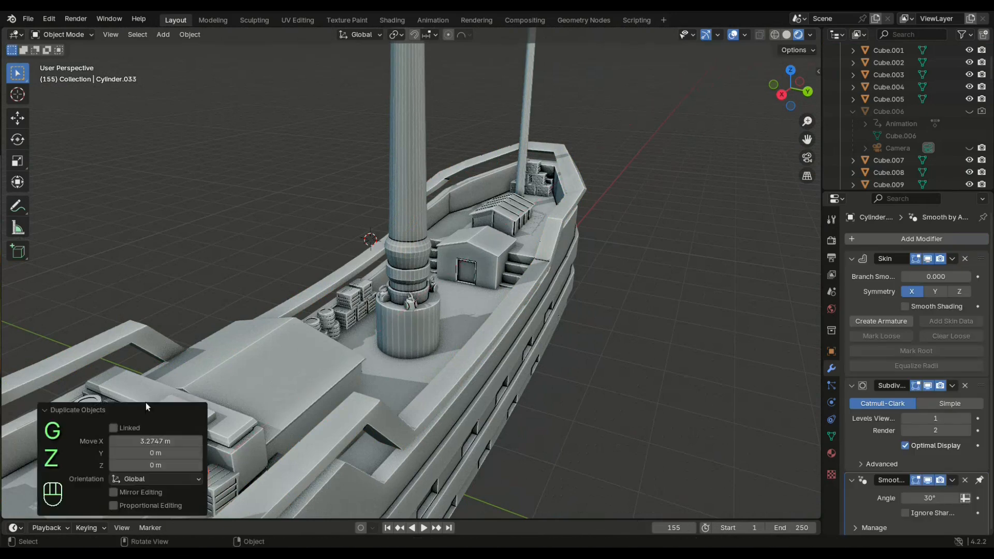
key("Escape")
scroll(187, 381, "down", 2)
scroll(187, 377, "down", 1)
key("g")
key("z")
left_click(186, 348)
middle_click_drag(481, 373, 585, 381)
scroll(610, 414, "up", 3)
middle_click_drag(650, 476, 543, 409, "shift")
scroll(598, 427, "up", 1)
key("g")
key("z")
left_click(597, 426)
Position the lantern over the block near the ship's wheel, moving it along Y and about 0.19 m along X
key("g")
key("y")
left_click(497, 408)
left_click(532, 294)
middle_click_drag(533, 296, 566, 296)
left_click(570, 352)
left_click(600, 353)
Rotate the lantern around the Z axis and fine-tune its height on the block
key("r")
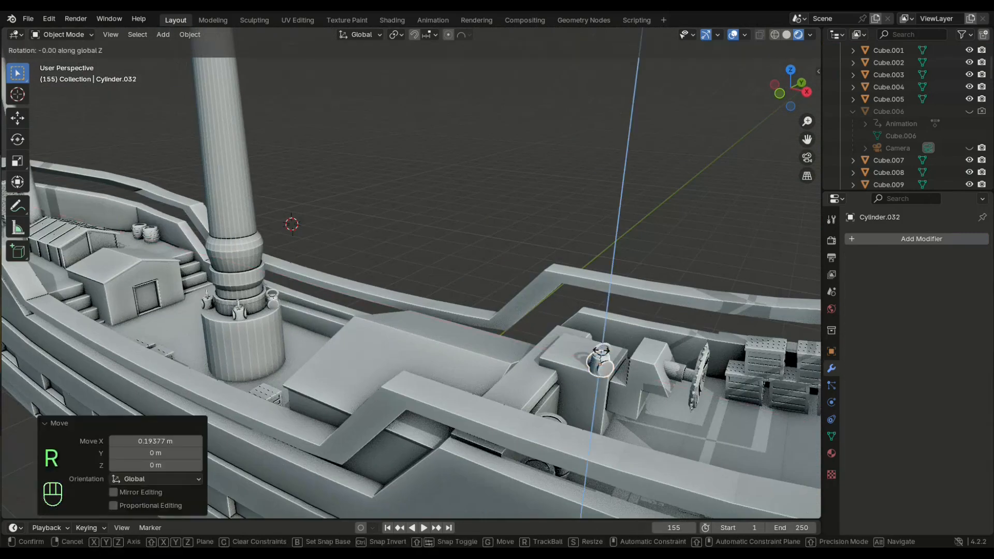
left_click(619, 353)
middle_click_drag(618, 353, 580, 346)
key("g")
key("z")
left_click(580, 346)
left_click(444, 228)
scroll(496, 258, "down", 3)
key("Tab")
key("Tab")
left_click(560, 295)
key("Tab")
middle_click_drag(560, 295, 427, 273)
left_click(588, 286)
left_click(684, 237)
left_click(723, 240)
scroll(723, 239, "down", 2)
middle_click_drag(723, 240, 771, 304)
key("Tab")
left_click(456, 313)
middle_click_drag(455, 313, 496, 308)
Add a cylinder and scale it to 0.092 in X and Y, keeping its Z length
key("shift+a")
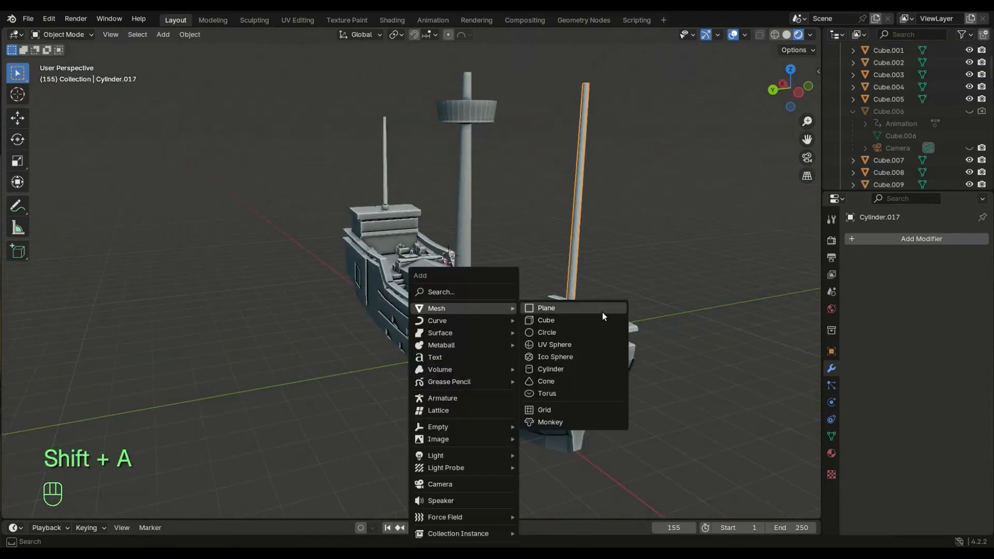
mouse_move(479, 295)
left_click(556, 370)
middle_click_drag(551, 351, 574, 353)
key("s")
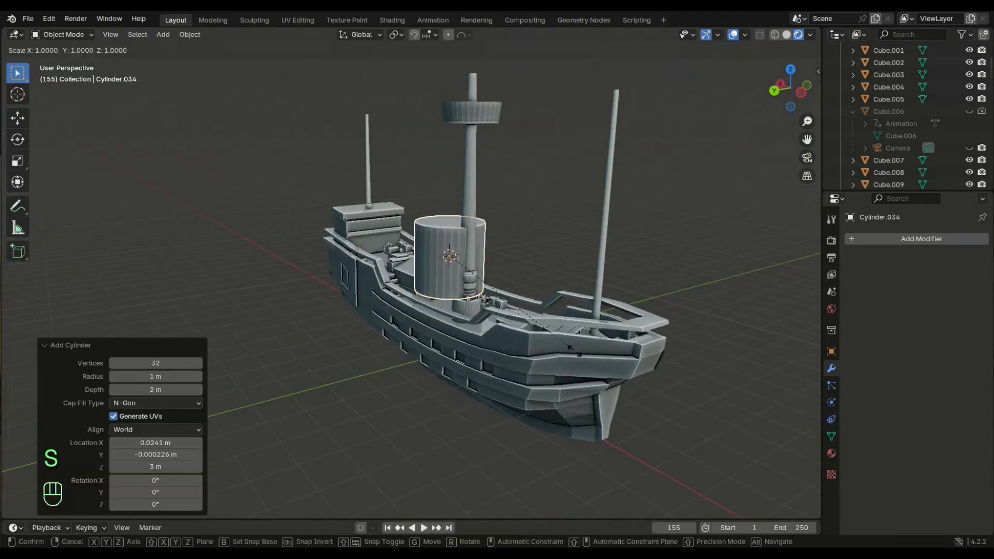
key("shift+z")
left_click(450, 255)
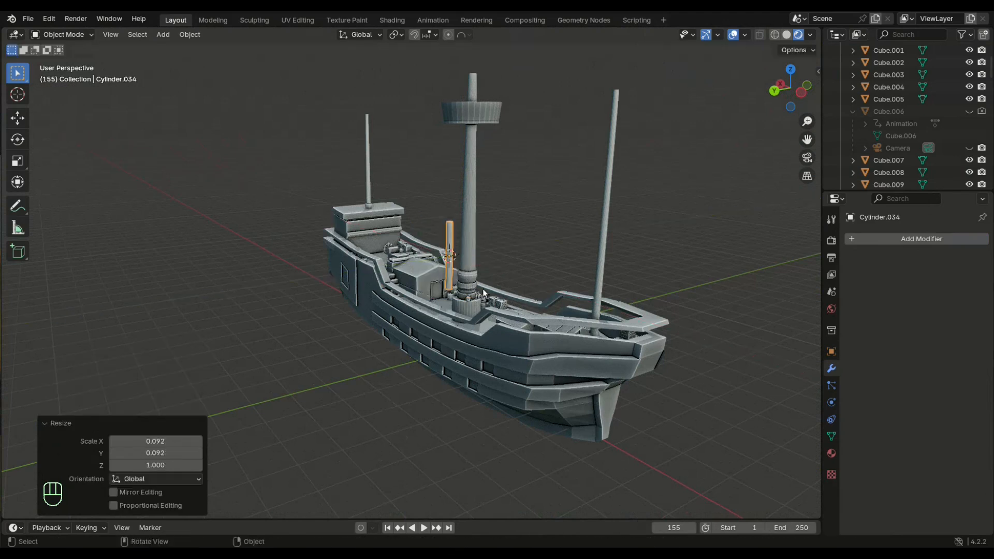
Move the cylinder along X and Z onto the front mast and rotate it 90° around X as a yard
key("x")
left_click(634, 337)
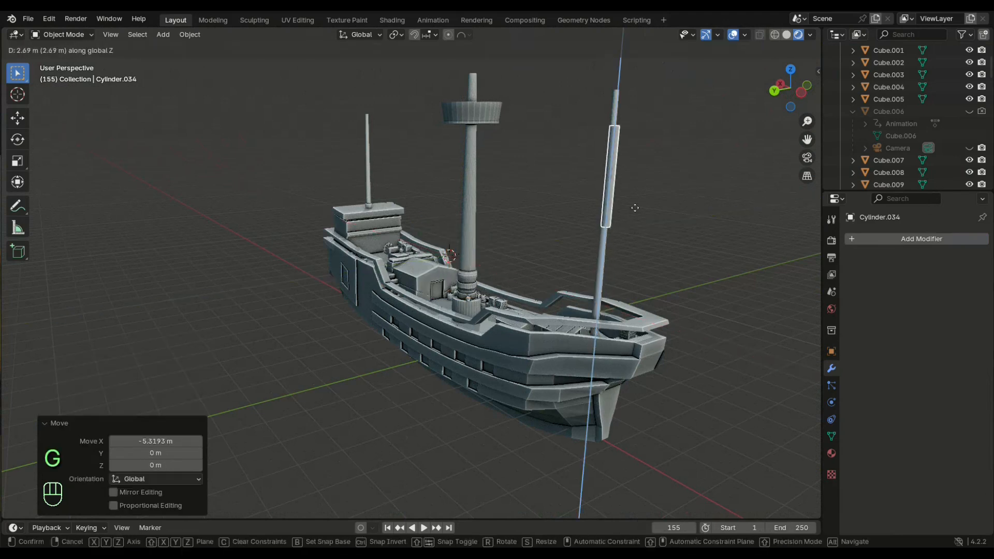
left_click(634, 187)
type("rx90")
key("Return")
Thin the front mast's yard to 0.357 in X and Z and adjust its height on the mast
key("s")
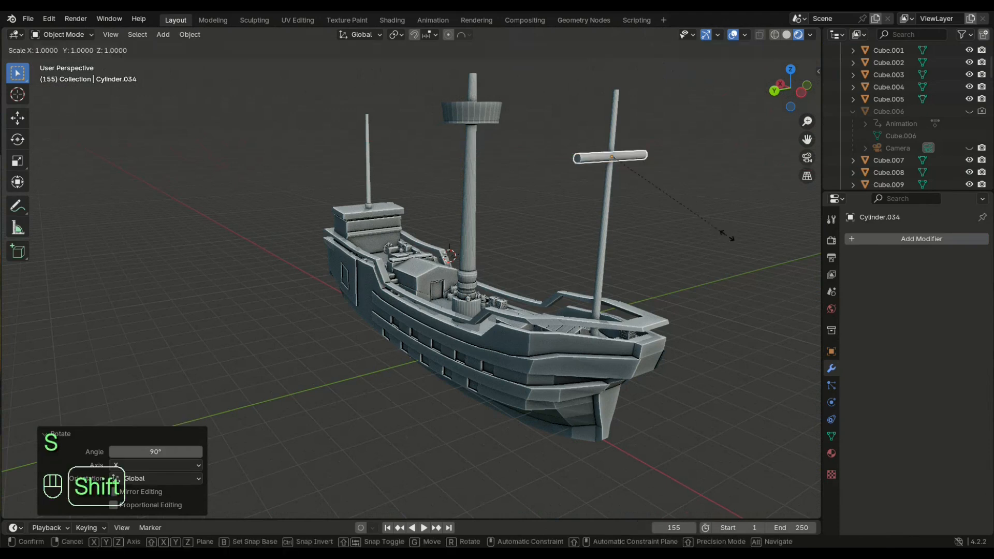
left_click(657, 176)
middle_click_drag(658, 176, 636, 199)
key("g")
key("z")
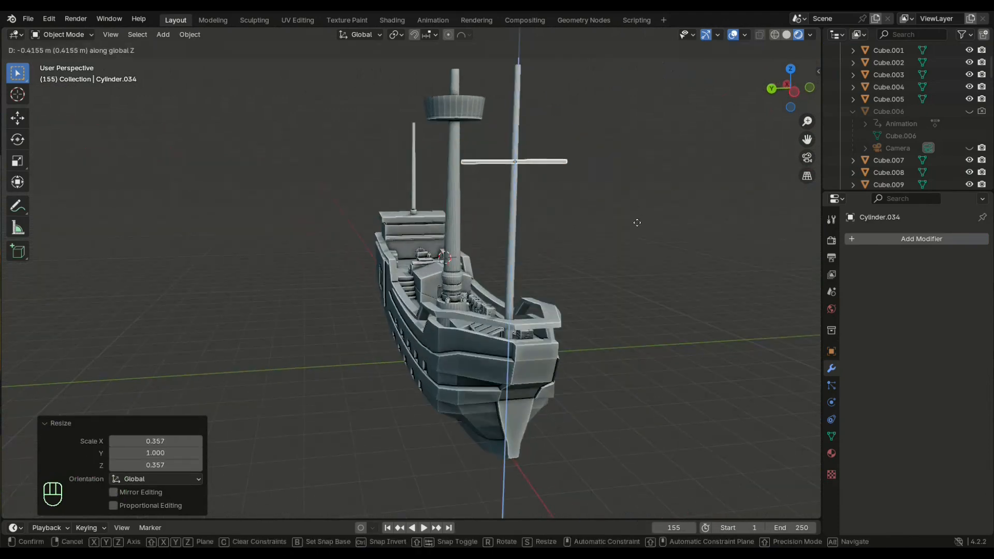
left_click(636, 175)
Duplicate the yard further down the front mast and lengthen the copy
key("shift+d")
key("x")
key("z")
left_click(641, 253)
middle_click_drag(641, 253, 520, 231)
left_click(520, 231, "shift")
key("z")
left_click(563, 214)
left_click(538, 206)
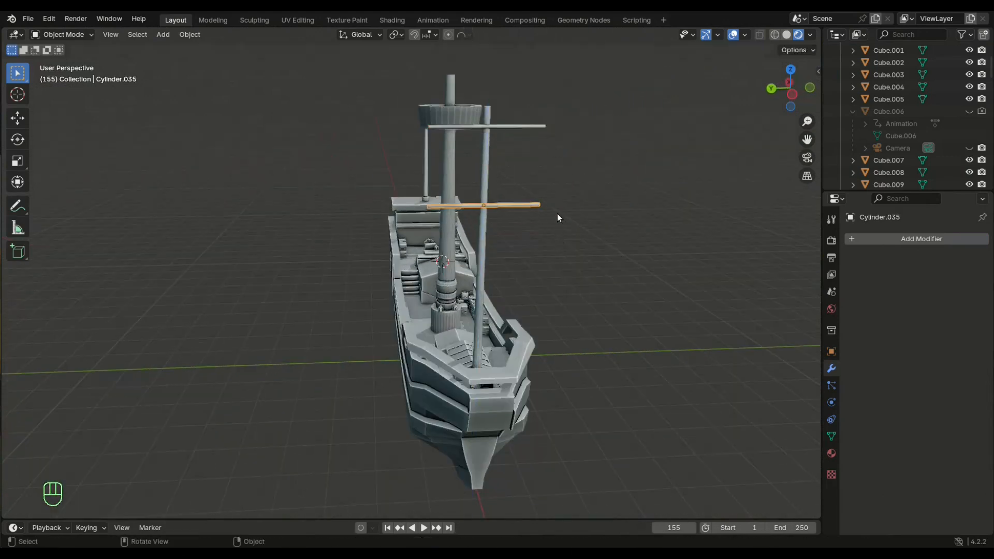
left_click(599, 215)
Duplicate both yards further down the front mast and scale the copies along Y
middle_click_drag(598, 214, 617, 215)
left_click(584, 113, "shift")
left_click(587, 187, "shift")
key("shift+d")
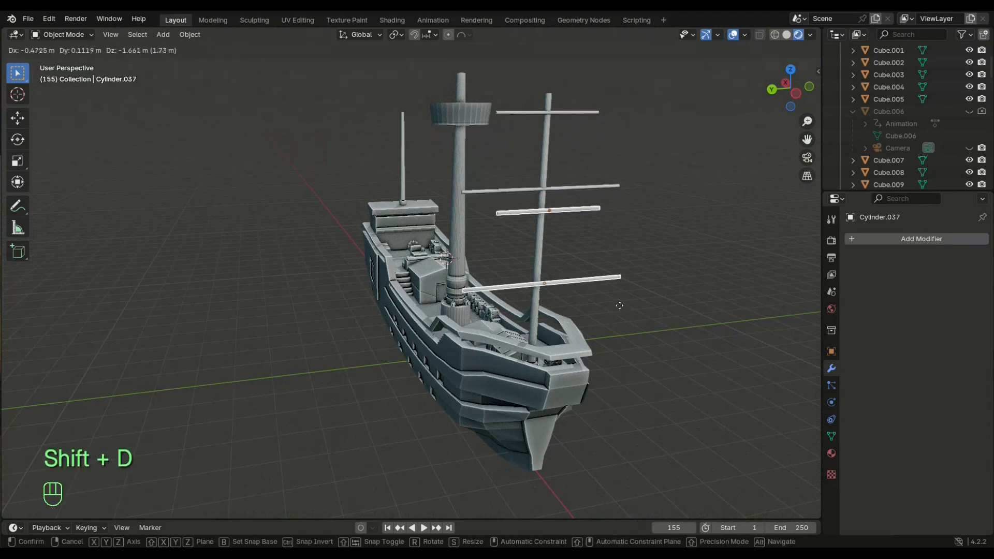
left_click(608, 304)
middle_click_drag(595, 295, 678, 201)
key("s")
key("y")
left_click(622, 279)
Duplicate the front mast's upper two yards onto the rear mast and adjust their height
key("shift+d")
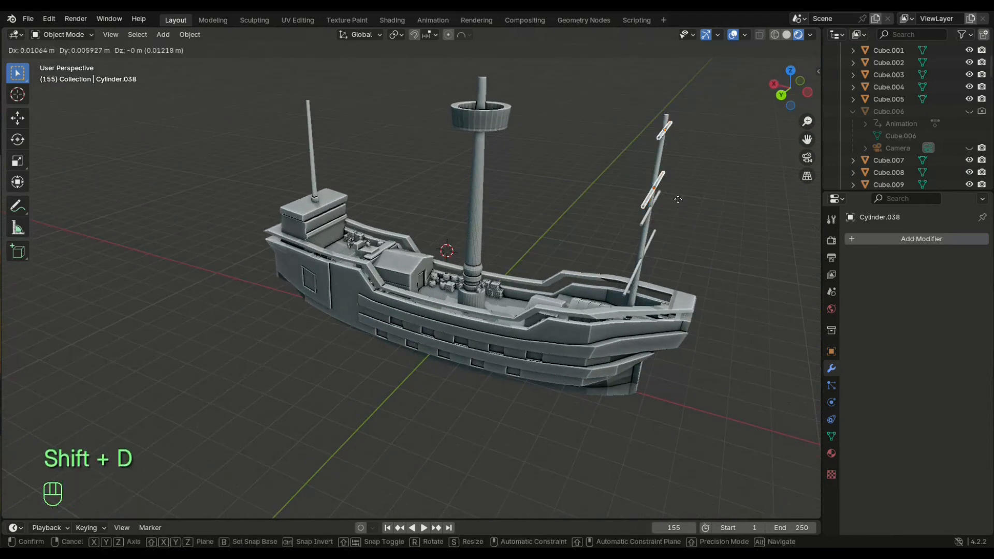
left_click(322, 224)
mouse_move(319, 224)
middle_mouse_down()
mouse_move(417, 210)
mouse_move(306, 228)
middle_mouse_up()
key("g")
key("z")
left_click(418, 223)
Duplicate two front-mast yards to the main mast, lower them about 0.83 m and align them along X
left_click(645, 178)
left_click(655, 112, "shift")
middle_click_drag(650, 159, 673, 166)
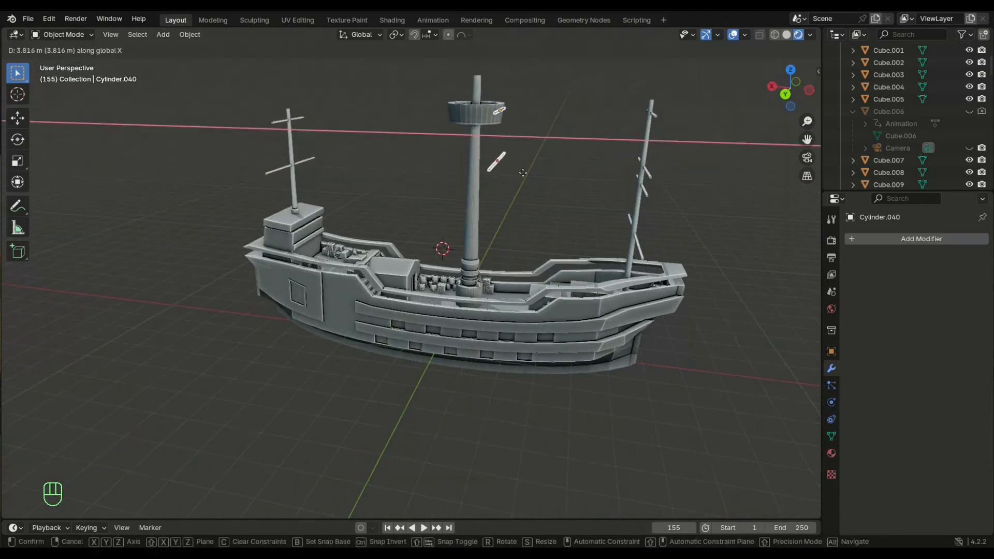
key("z")
left_click(520, 203)
key("g")
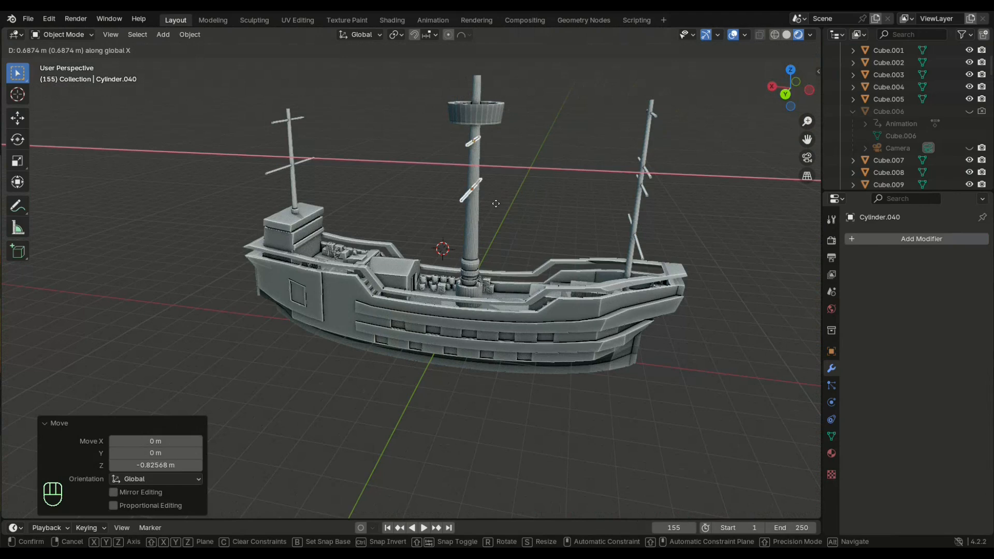
scroll(518, 207, "up", 3)
middle_click_drag(517, 207, 376, 215)
left_click(453, 182)
Lower the main mast's lower yard along Z until it sits above the deck cabin
key("g")
key("z")
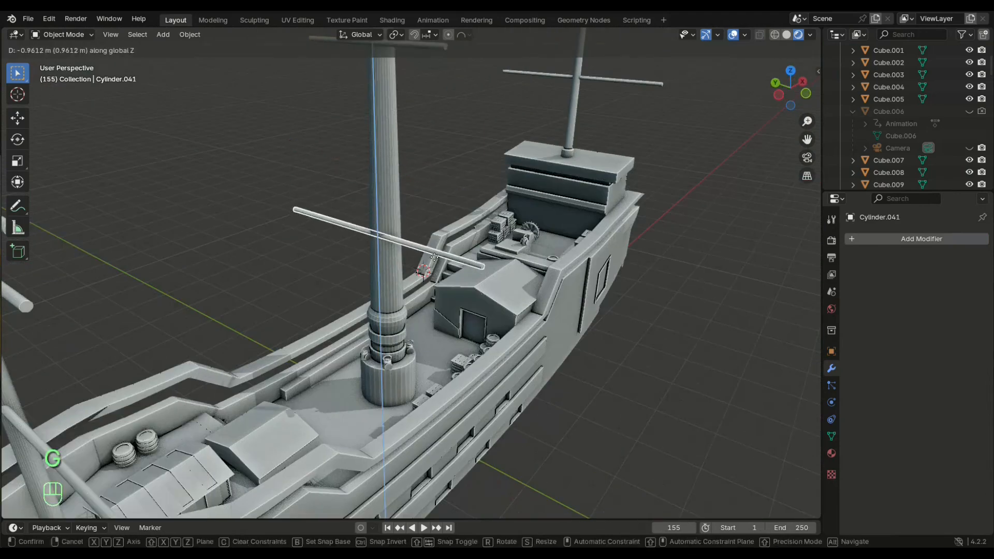
left_click(451, 264)
middle_click_drag(424, 264, 445, 266)
Select both yards on the main mast and scale them along Y
left_click(444, 115, "shift")
key("s")
key("y")
right_click(547, 166)
key("d")
key("y")
key("s")
key("y")
left_click(538, 190)
Select the two yards on the rear mast and resize them
middle_click_drag(539, 190, 356, 219)
left_click(505, 184)
left_click(561, 97, "shift")
middle_click_drag(723, 140, 690, 143)
key("s")
left_click(524, 126)
Adjust the size and spacing of the rear mast's yards and reposition them along Z
left_click(451, 97)
key("s")
key("g")
key("z")
left_click(481, 147)
left_click(458, 184, "shift")
middle_click_drag(458, 184, 479, 179)
key("g")
key("z")
left_click(476, 141)
Duplicate the rear mast's two yards 1.236 m downward and lengthen the copies along Y
key("shift+d")
key("z")
left_click(541, 222)
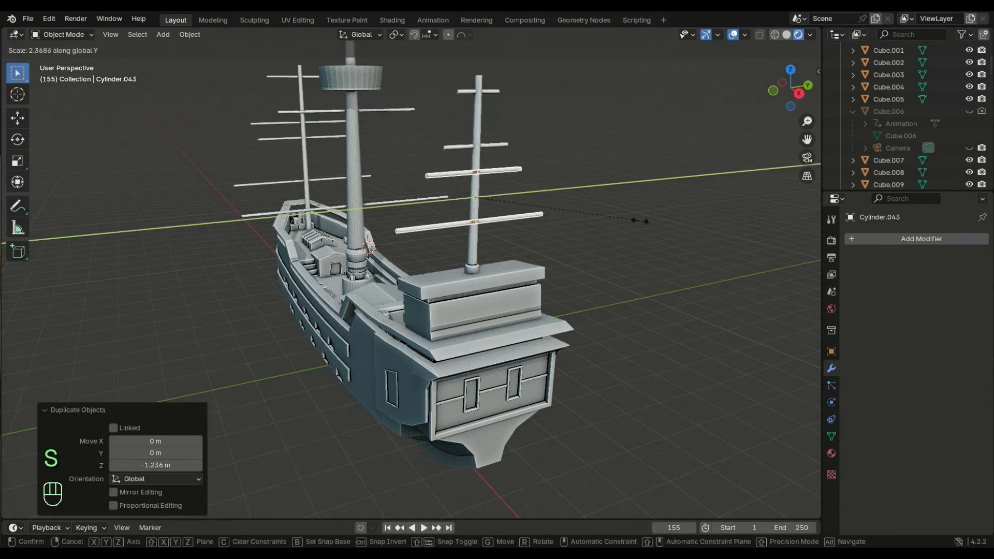
left_click(641, 221)
middle_click_drag(564, 228, 607, 245)
left_click(564, 223)
Adjust the height of the lengthened yards on the rear mast
key("g")
key("z")
left_click(616, 235)
left_click(636, 232)
Snap the 3D cursor to the yard just below the main mast's crow's nest
middle_click_drag(269, 154, 344, 256)
scroll(354, 157, "down", 1)
scroll(362, 163, "up", 3)
left_click(350, 110)
key("shift+s")
key("shift+s")
key("shift+a")
key("Escape")
key("shift+s")
left_click(378, 196)
Add a plane at the 3D cursor and rotate it 90° about the Y axis
key("shift+a")
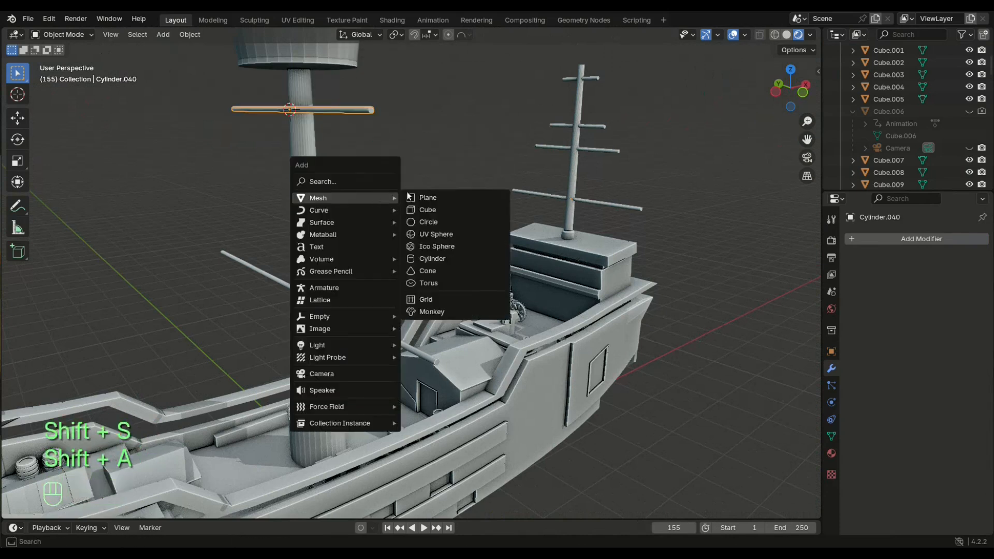
left_click(428, 197)
type("r")
type("90")
key("Return")
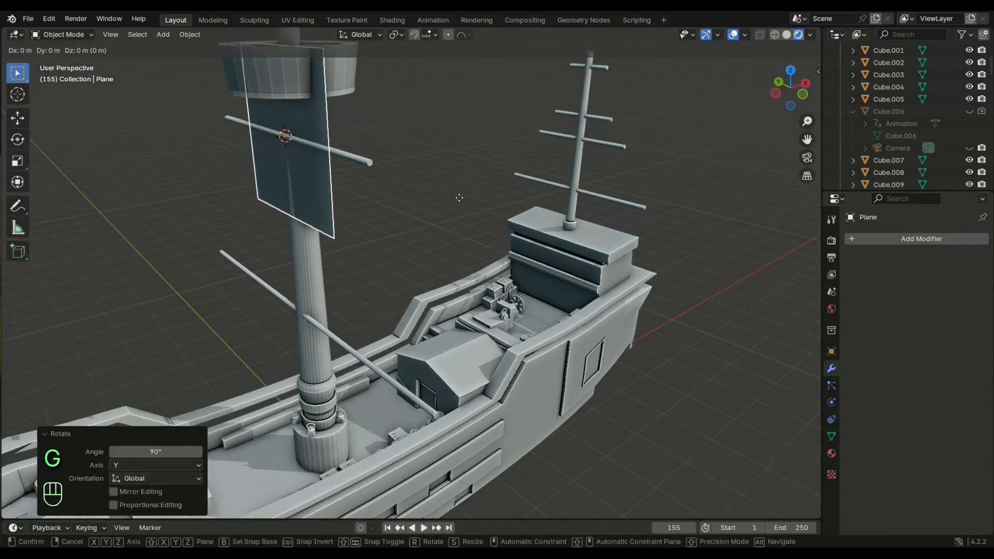
Lower the upright plane along Z so it hangs beneath the main mast's upper yard
key("z")
left_click(463, 272)
middle_click_drag(462, 271, 539, 237)
key("g")
key("z")
left_click(510, 288)
Scale the plane along Z and Y to fill the space between the main mast's two yards
key("s")
key("z")
left_click(510, 258)
key("s")
key("y")
left_click(609, 238)
Shift the sail plane along X to line up with the yards and tilt it 2.65° about Y
middle_click_drag(609, 238, 474, 268)
left_click(397, 321)
key("g")
key("x")
left_click(397, 321)
left_click(268, 210)
middle_click_drag(397, 321, 322, 229)
key("r")
key("y")
left_click(265, 215)
scroll(322, 229, "up", 5)
scroll(322, 229, "down", 5)
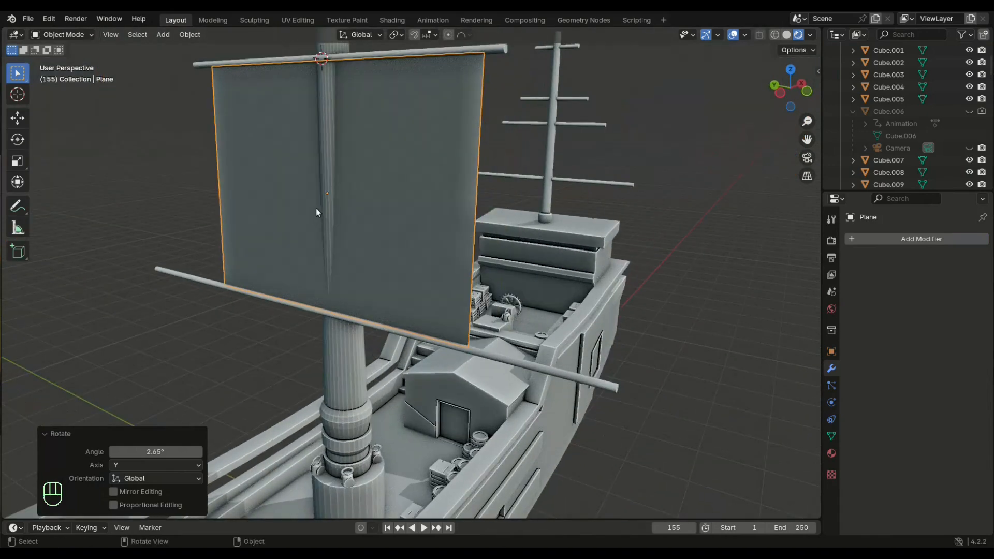
Widen the sail plane's bottom edge along Y and adjust its position along Y to fit the lower yard
key("2")
key("Tab")
key("2")
key("KP_Divide")
key("KP_Divide")
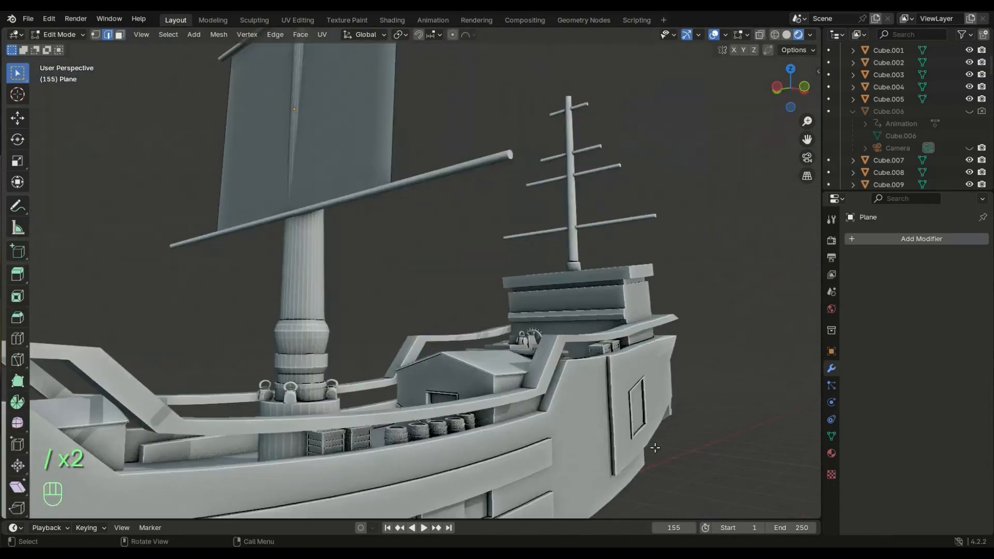
key("s")
key("y")
left_click(610, 420)
middle_click_drag(611, 420, 595, 427)
scroll(222, 207, "up", 3)
middle_click_drag(223, 207, 311, 191)
key("g")
key("y")
left_click(182, 193)
Isolate the sail plane and subdivide its face into a grid
key("KP_Divide")
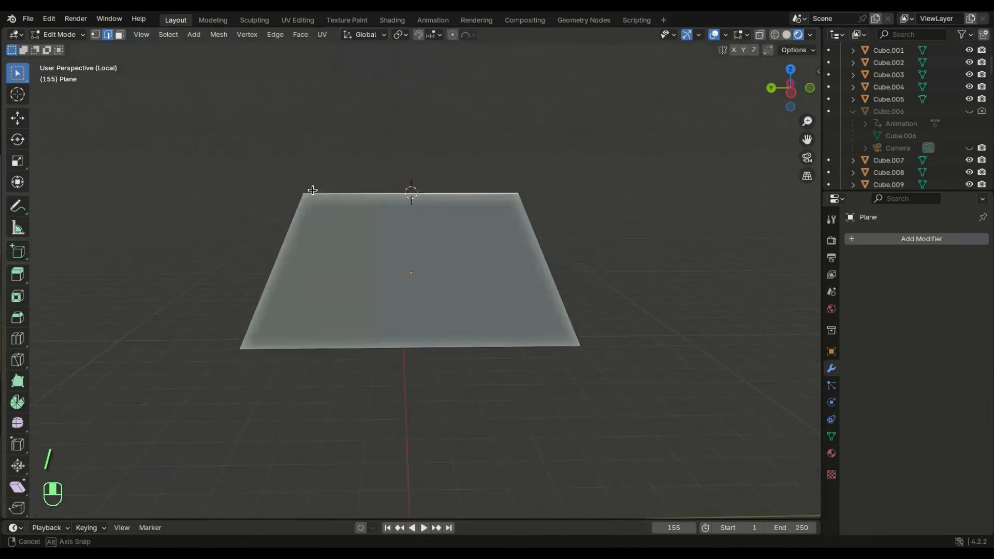
right_click(651, 206)
left_click(652, 206)
middle_click_drag(557, 271, 588, 269)
left_click(528, 264)
right_click(628, 235)
left_click(626, 217)
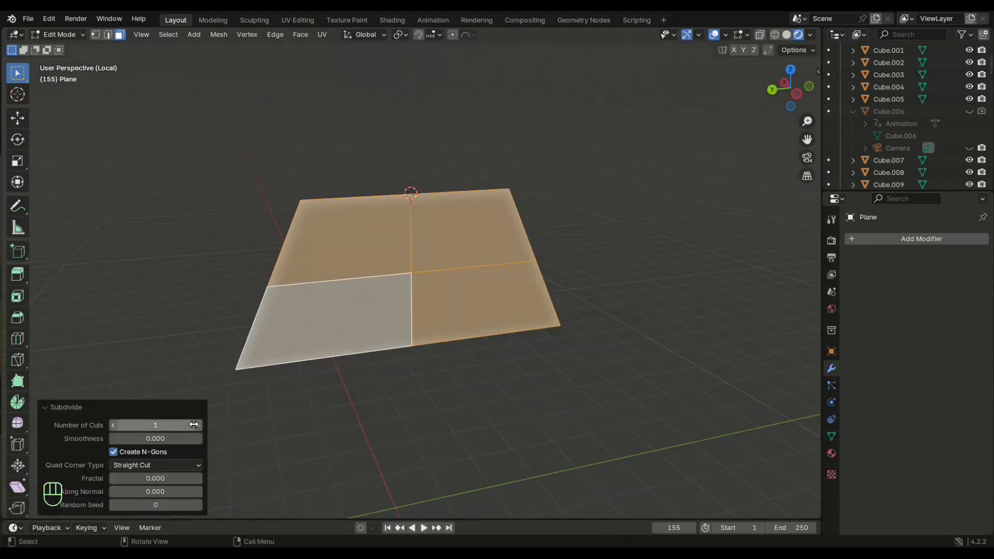
Select all the sail's faces and subdivide them again with 2 cuts
key("Tab")
key("Tab")
left_click(485, 259)
key("q")
key("a")
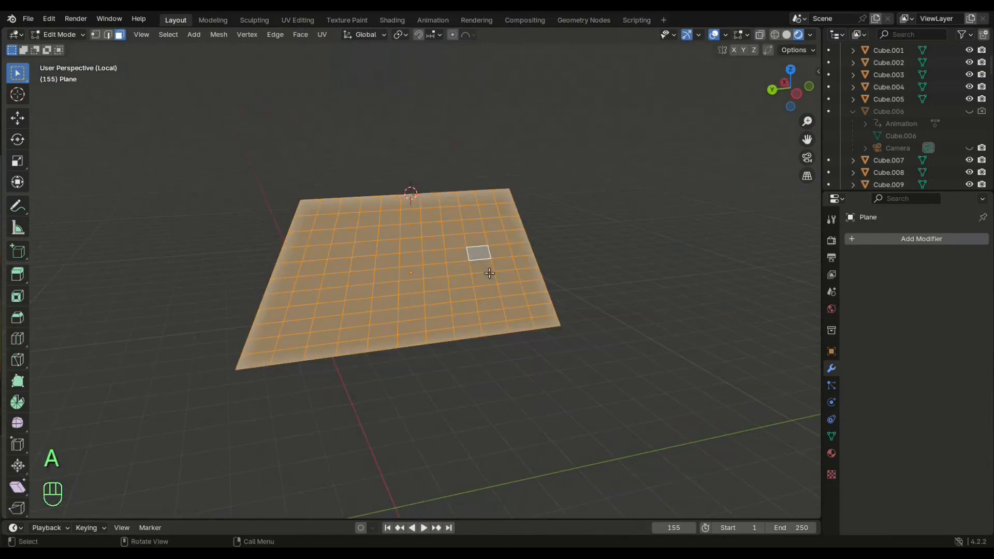
right_click(589, 188)
left_click(587, 188)
scroll(562, 140, "up", 4)
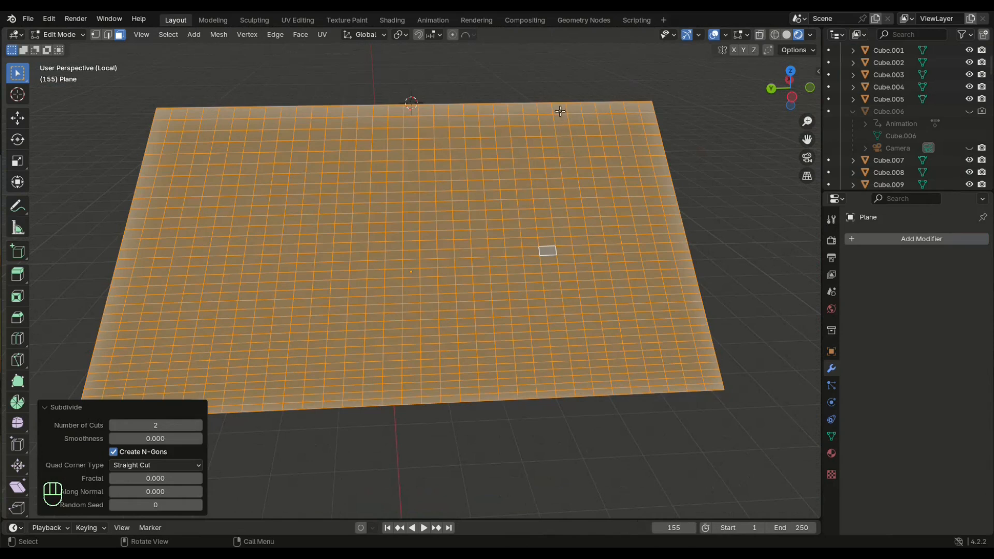
Create a vertex group named pinmain for the vertices along the sail's top and bottom edges
key("1")
middle_click_drag(179, 108, 156, 107)
left_click_drag(666, 94, 667, 95)
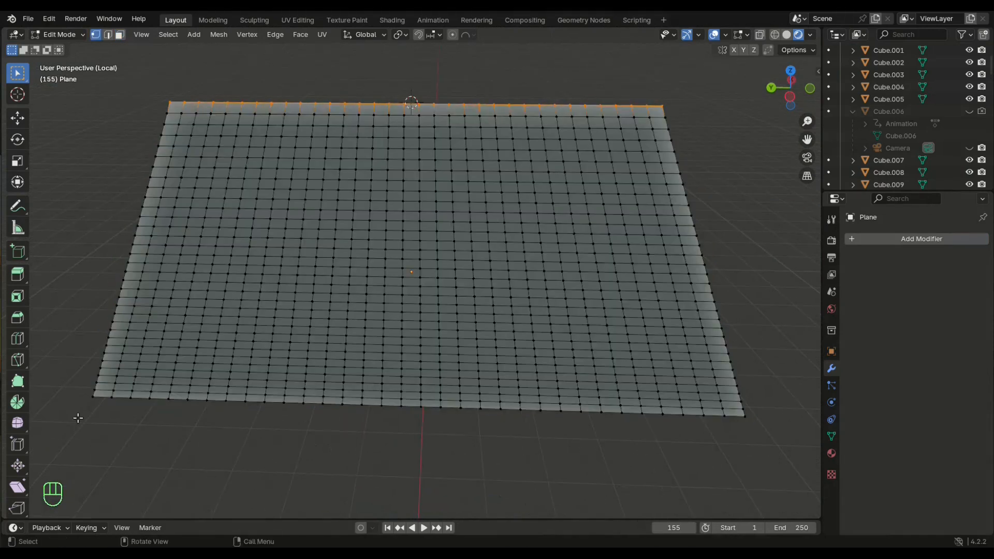
left_click_drag(134, 411, 83, 428, "shift")
middle_click_drag(333, 432, 324, 297, "shift")
left_click_drag(775, 293, 77, 268, "shift")
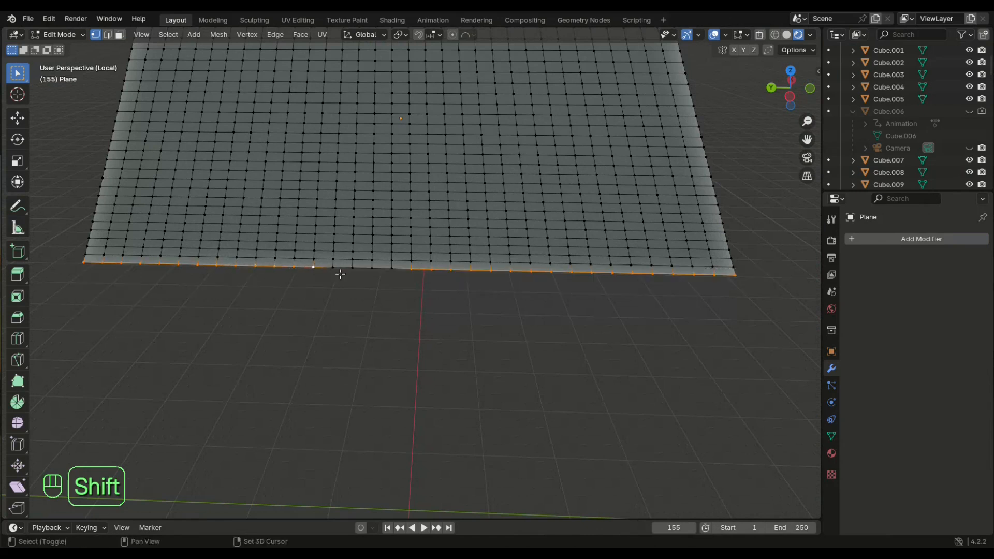
left_click(392, 268, "shift")
scroll(392, 268, "down", 3)
left_click(831, 437)
left_click(977, 276)
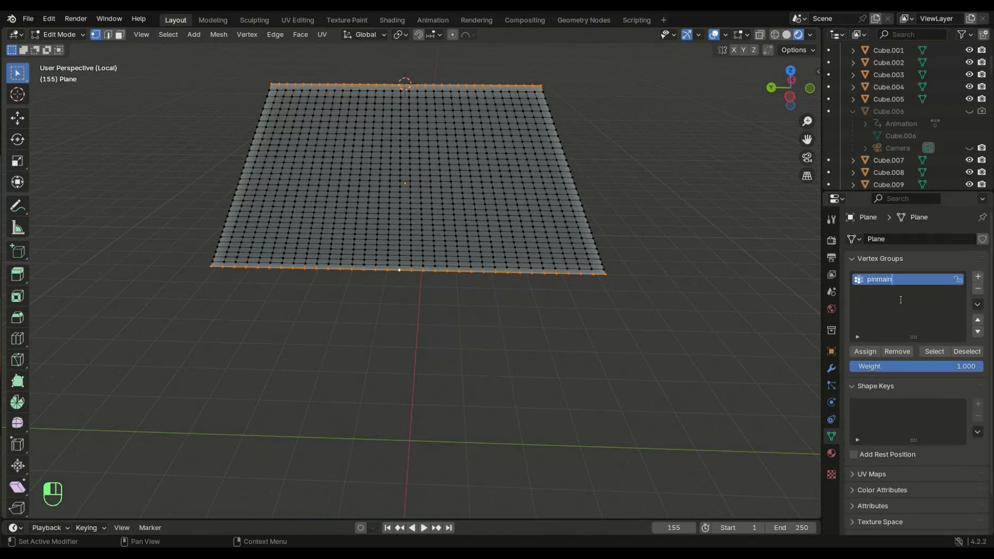
Add cloth physics to the sail and set pinmain as its pin group
left_click(831, 402)
left_click(911, 266)
scroll(849, 402, "down", 5)
scroll(848, 402, "down", 8)
left_click(861, 483)
scroll(864, 480, "down", 4)
left_click(937, 411)
left_click(928, 424)
scroll(794, 368, "down", 4)
scroll(794, 368, "up", 3)
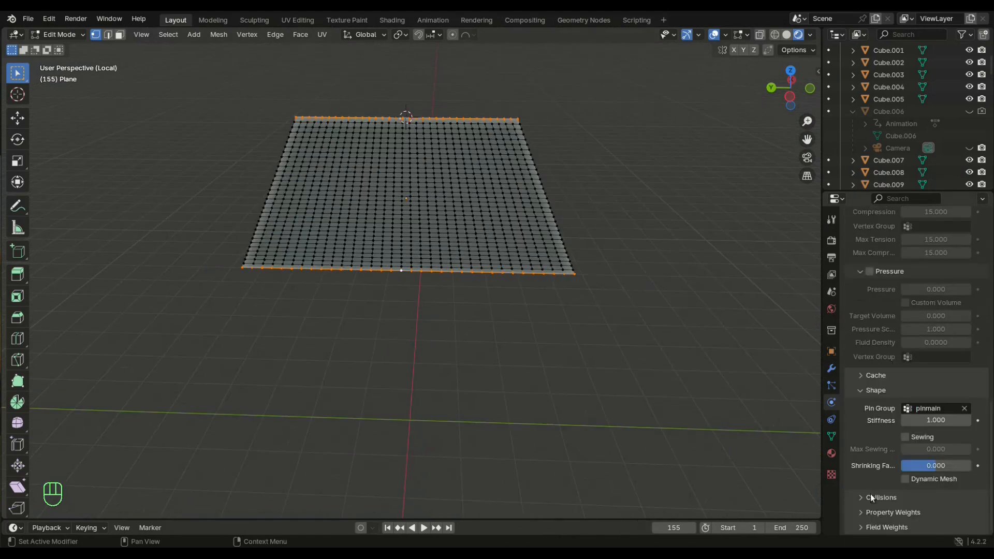
Enable self collisions in the sail's cloth settings
left_click(870, 498)
scroll(881, 418, "down", 5)
left_click(870, 492)
scroll(871, 486, "down", 3)
Leave mesh editing and add a wind force field at the 3D cursor
middle_click_drag(653, 397, 743, 394)
scroll(672, 378, "down", 3)
key("shift+a")
key("Escape")
key("Tab")
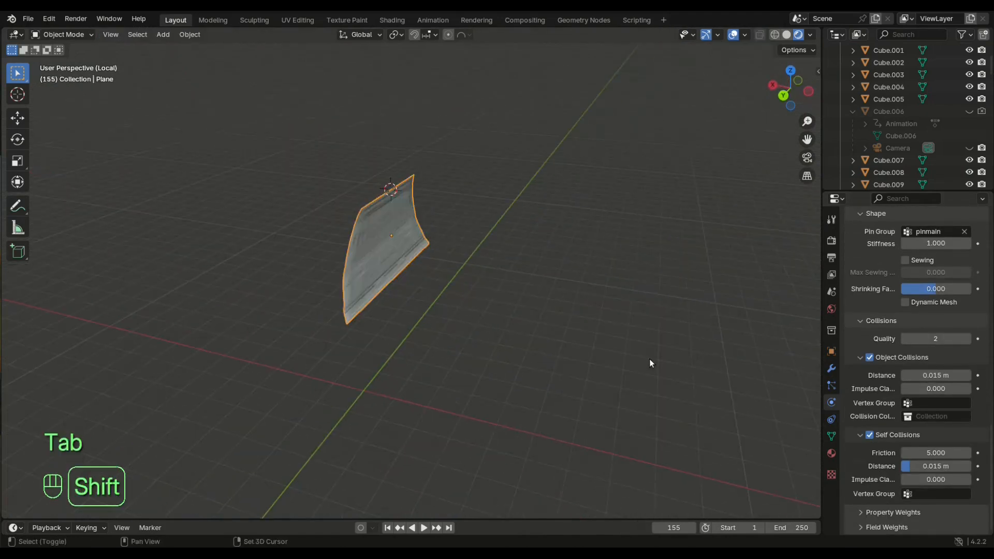
key("shift+a")
mouse_move(610, 517)
left_click(696, 368)
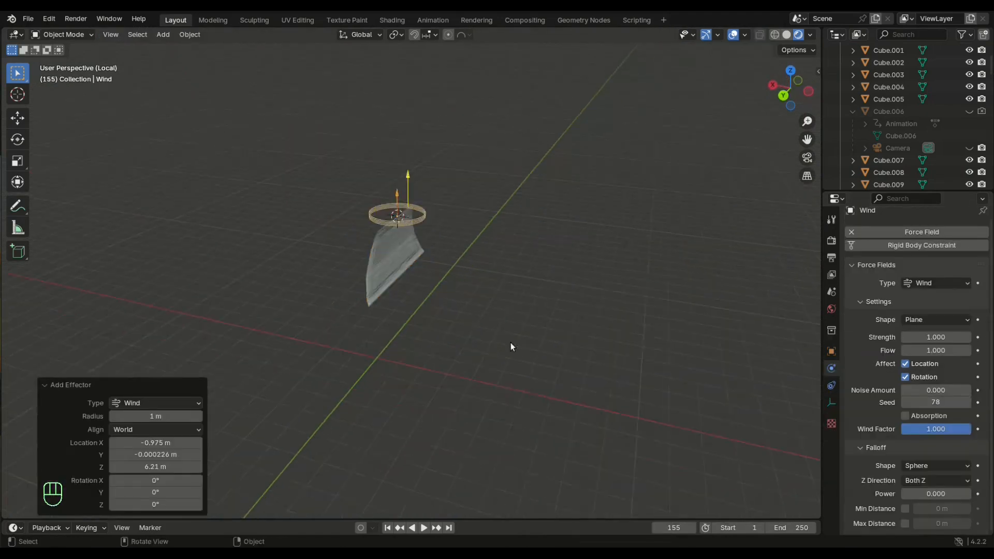
Bring the whole ship back into view, then point the wind toward the bow and move it 9.3355 m along X
key("KP_Divide")
middle_click_drag(531, 319, 518, 316)
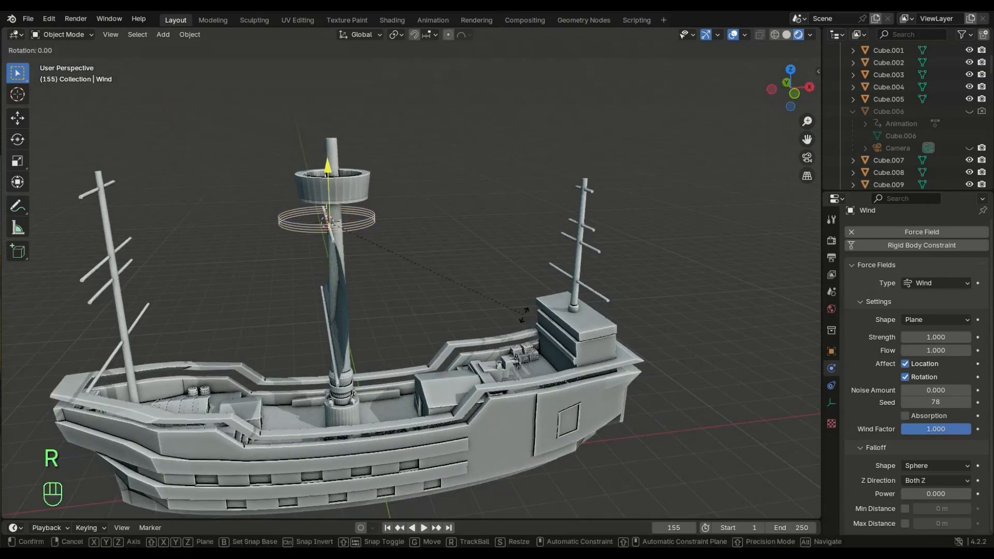
key("0")
key("Return")
key("r")
key("z")
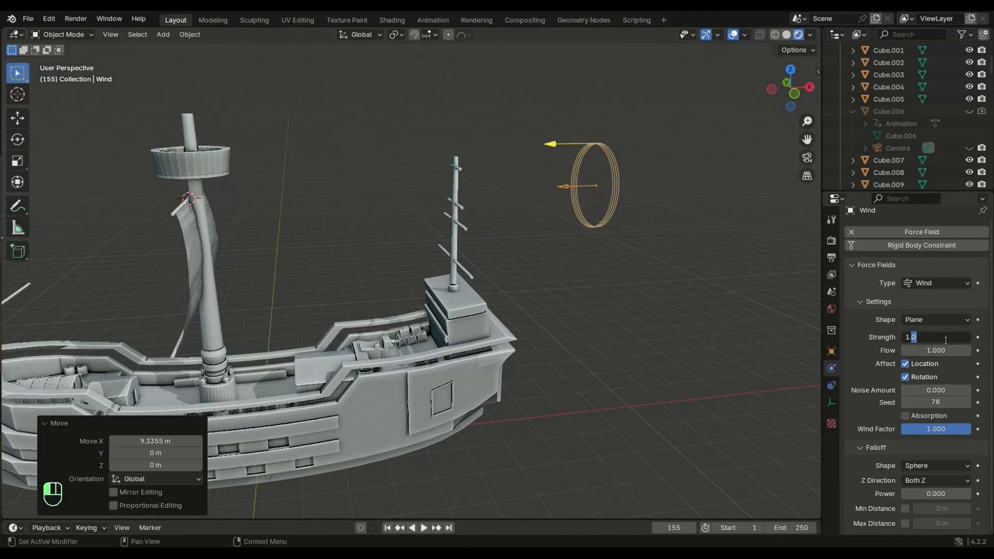
Set the wind strength to 3000 and play the cloth simulation to billow the main sail
left_click(636, 235)
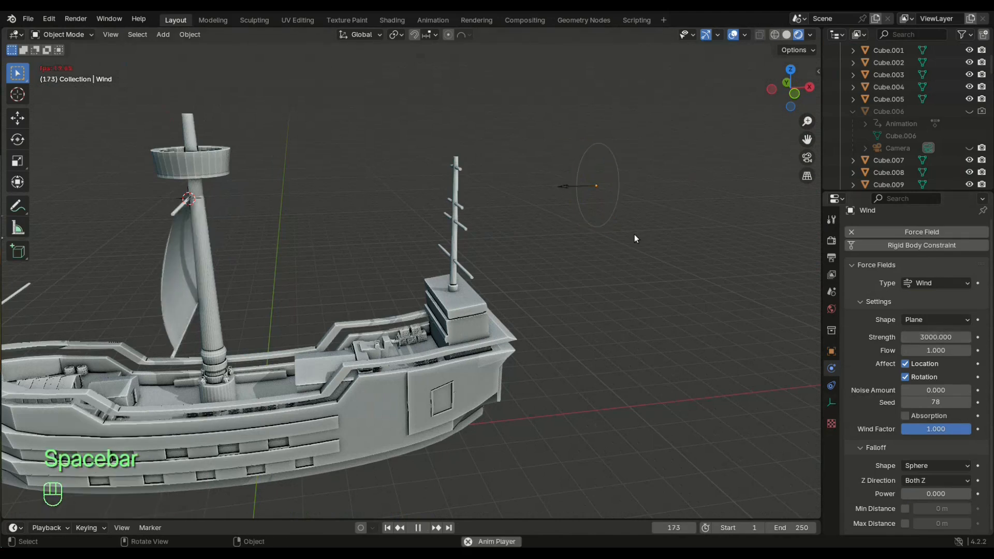
key("space")
scroll(636, 236, "down", 1)
middle_click_drag(635, 236, 688, 248, "shift")
scroll(414, 244, "up", 2)
middle_click_drag(404, 243, 597, 255)
scroll(466, 249, "down", 2)
key("space")
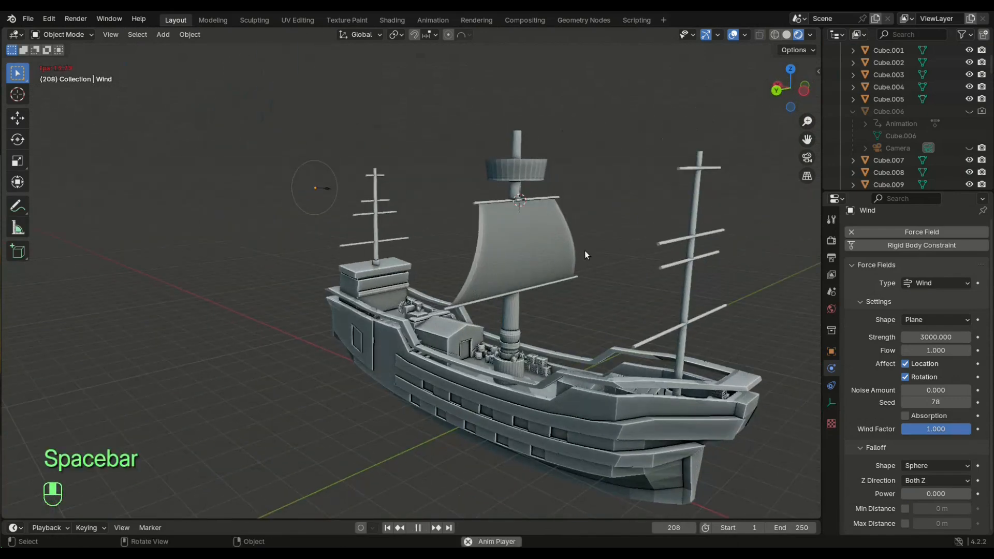
key("space")
scroll(585, 250, "down", 1)
Duplicate the main sail with its two yards, move the copy -2.4886 m along X and run the simulation
left_click_drag(293, 519, 93, 412)
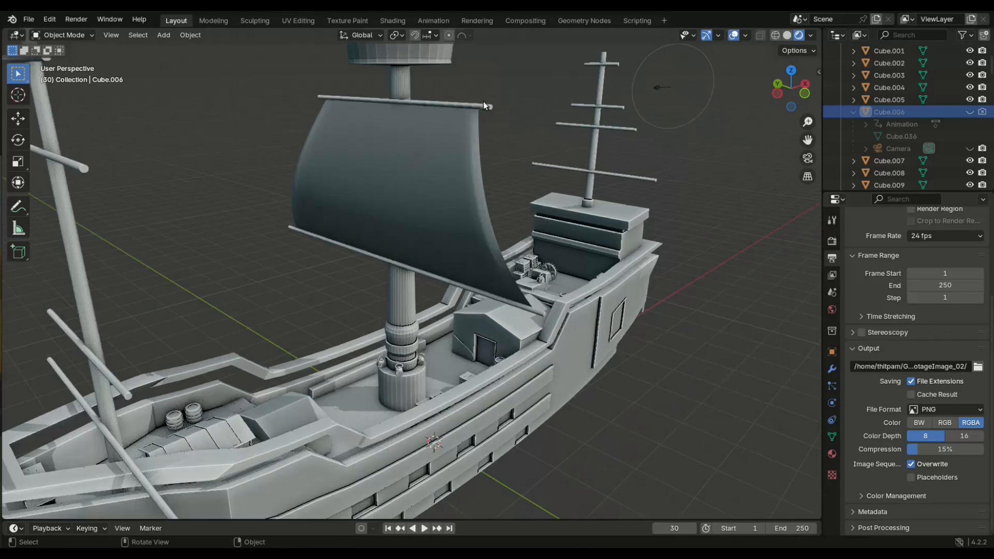
key("g")
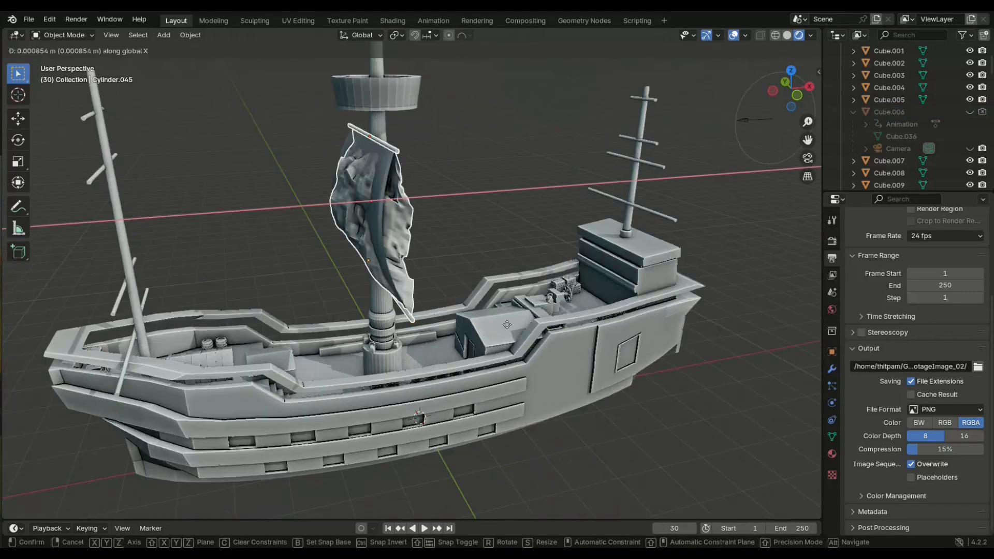
left_click(357, 329)
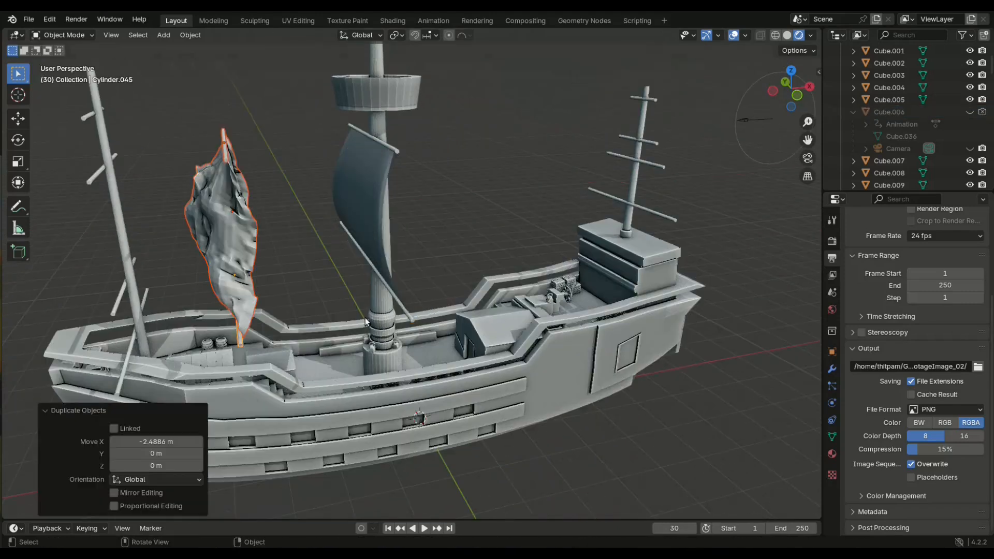
middle_click_drag(332, 271, 383, 265)
scroll(383, 265, "up", 1)
scroll(375, 264, "down", 5)
key("space")
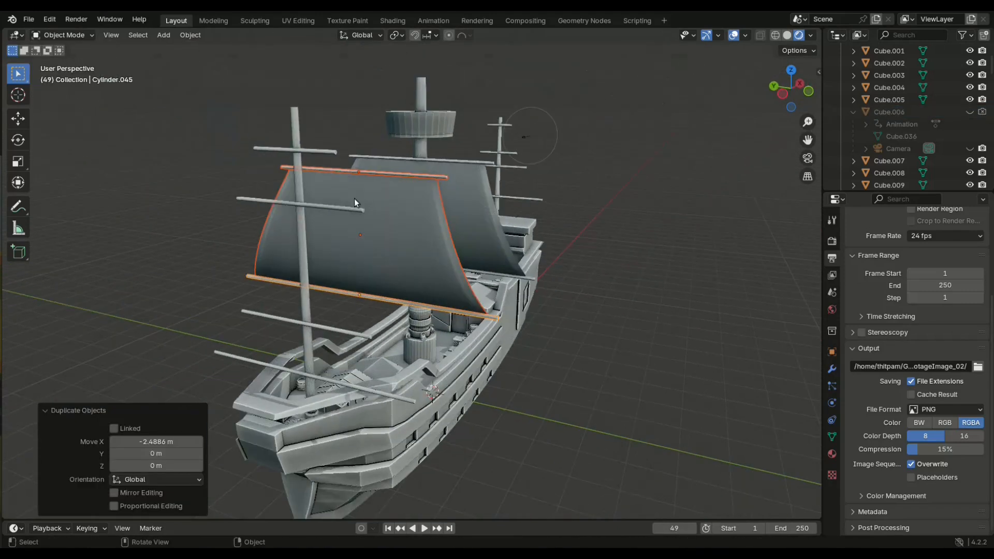
Delete the front mast's two upper yards
key("Delete")
left_click(382, 297)
middle_click_drag(350, 166, 363, 242)
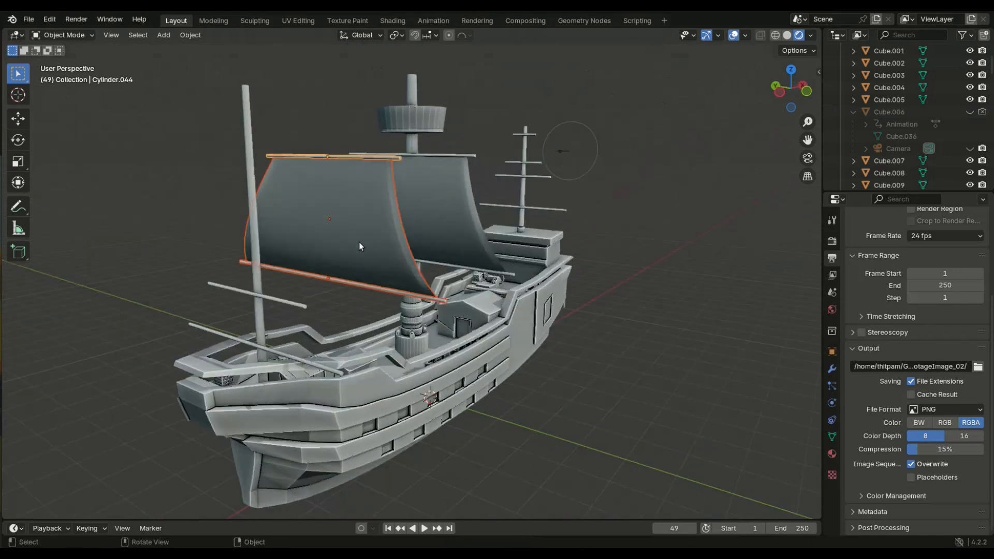
Move the copied sail and yards -1.5649 m along X and scale them down with the X axis locked
key("x")
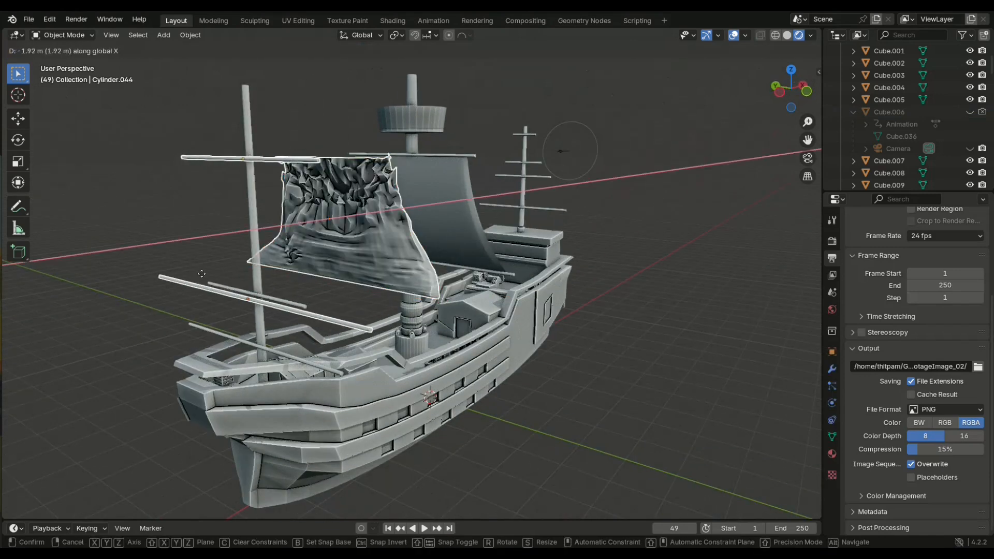
left_click(218, 264)
middle_click_drag(218, 265, 317, 285)
key("s")
key("shift+x")
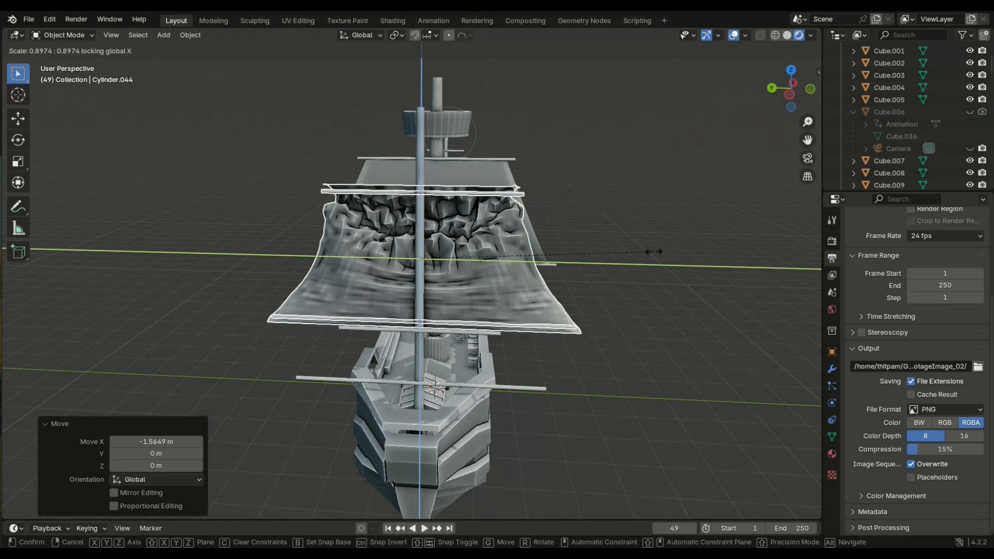
left_click(555, 261)
Raise the copied sail and yards along Z on the front mast and shift them -0.2509 m along X
key("g")
key("z")
left_click(557, 174)
middle_click_drag(557, 173, 279, 124)
key("g")
key("x")
left_click(403, 279)
scroll(190, 179, "down", 3)
scroll(216, 182, "up", 5)
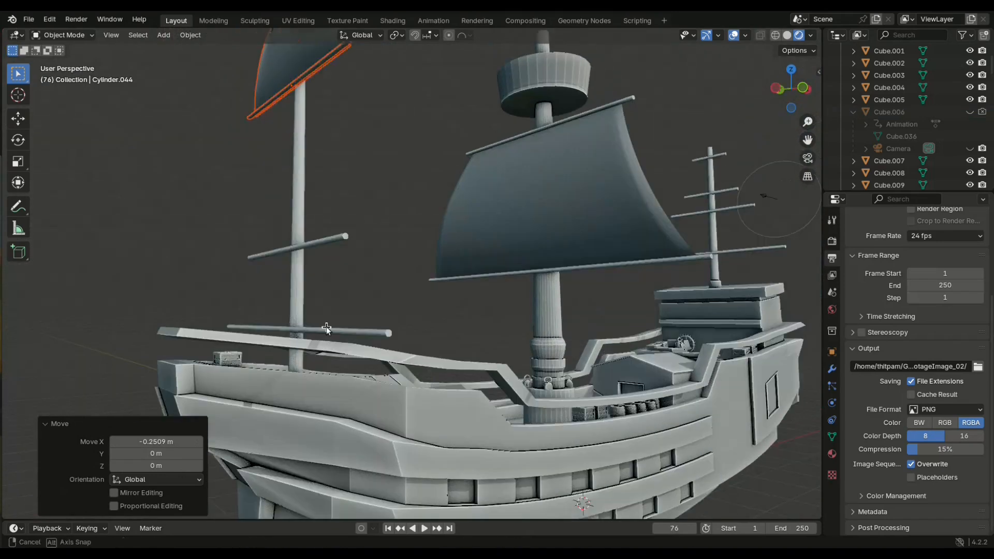
Try removing the two lower yards from the front mast
left_click(327, 332)
left_click(319, 243, "shift")
key("Delete")
middle_click_drag(319, 247, 344, 324)
left_click(320, 224, "shift")
middle_click_drag(321, 224, 295, 184)
key("shift+z")
left_click(798, 35)
mouse_move(413, 210)
middle_mouse_down()
mouse_move(419, 216)
mouse_move(337, 246)
mouse_move(295, 248)
mouse_move(321, 245)
middle_mouse_up()
Undo back to the unscaled sail copy and scale the copied sail and its yards uniformly to 0.495
key("ctrl+z")
key("ctrl+z")
key("ctrl+z")
key("ctrl+z")
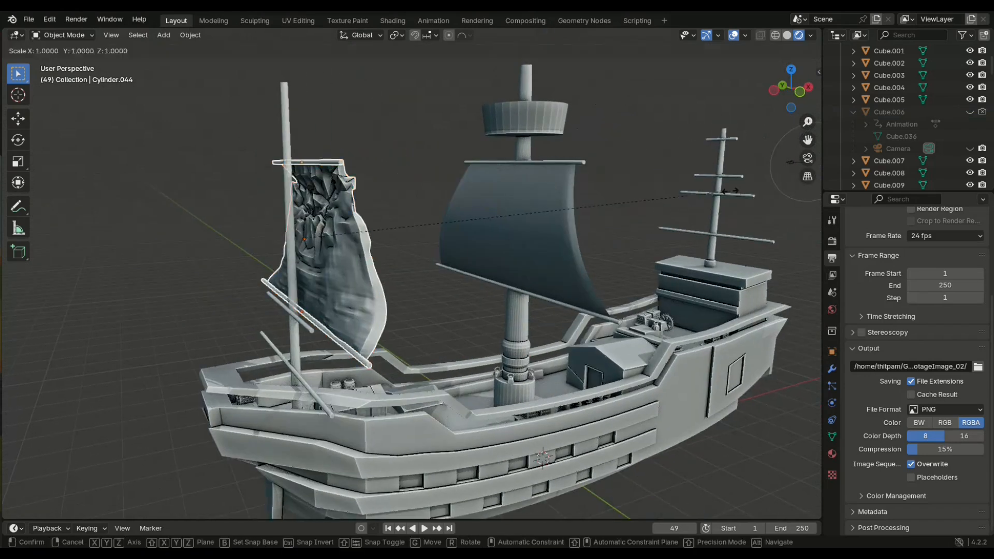
left_click(517, 230)
scroll(520, 241, "up", 5)
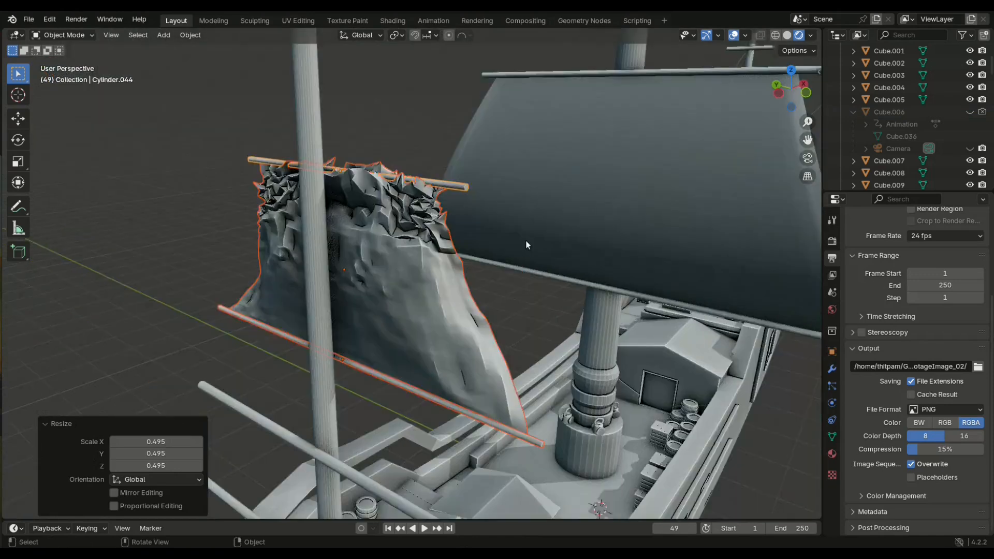
Move the scaled sail and yards up to the front mast's upper part, adjusting their height along Z
key("g")
left_click(513, 130)
scroll(510, 127, "down", 4)
key("g")
key("z")
left_click(497, 102)
Align the copied sail and yards with the front mast along X and run the cloth simulation
scroll(494, 111, "up", 4)
middle_click_drag(492, 119, 344, 155)
key("g")
key("x")
left_click(343, 156)
key("space")
key("space")
Fine-tune the upper front sail's position along X and replay the cloth simulation
scroll(370, 163, "down", 3)
middle_click_drag(401, 175, 376, 167)
middle_click_drag(162, 62, 209, 73)
key("g")
key("x")
left_click(167, 69)
key("space")
key("space")
Delete the two old lower yards on the front mast
scroll(394, 200, "down", 6)
scroll(394, 200, "up", 7)
mouse_move(386, 155)
middle_mouse_down()
mouse_move(366, 142)
mouse_move(390, 142)
middle_mouse_up()
scroll(383, 217, "down", 5)
left_click(397, 369)
left_click(392, 304, "shift")
key("Delete")
Duplicate the front mast's sail with its two yards and move the copy -2.2417 m along Z
scroll(357, 228, "up", 3)
left_click(321, 187)
left_click(368, 165, "shift")
scroll(369, 163, "up", 3)
left_click(343, 103, "shift")
scroll(363, 124, "down", 4)
key("shift+d")
key("x")
key("z")
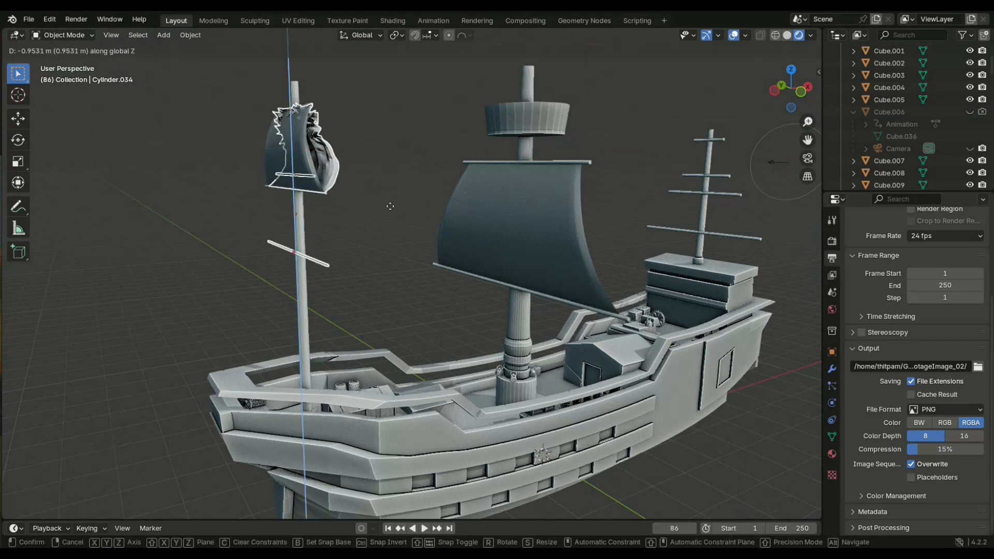
left_click(409, 282)
Scale up the lower front sail and its yards and run the cloth simulation
scroll(439, 247, "up", 3)
key("s")
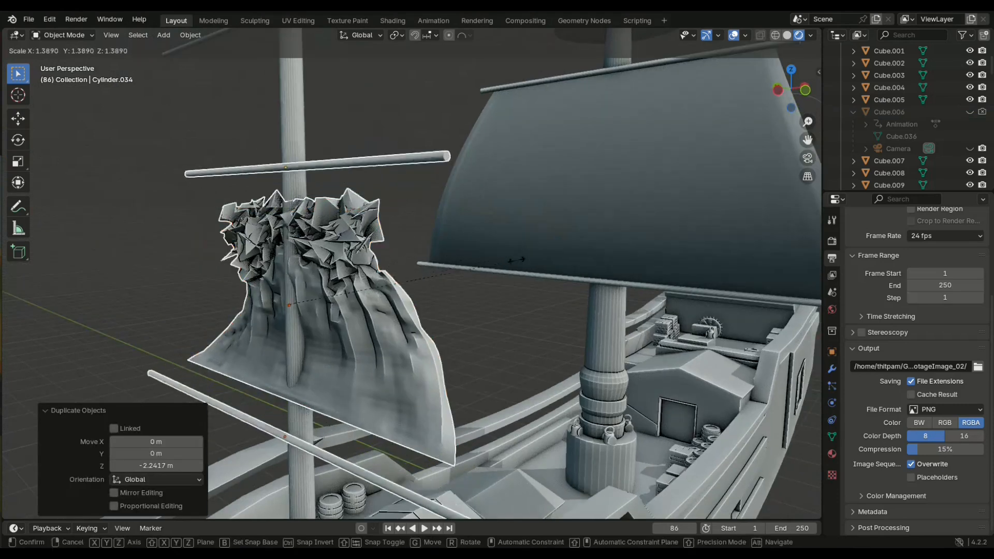
left_click(541, 271)
key("space")
Delete the rear mast's bare yards
middle_click_drag(537, 269, 497, 287)
scroll(487, 280, "down", 3)
left_click(706, 189)
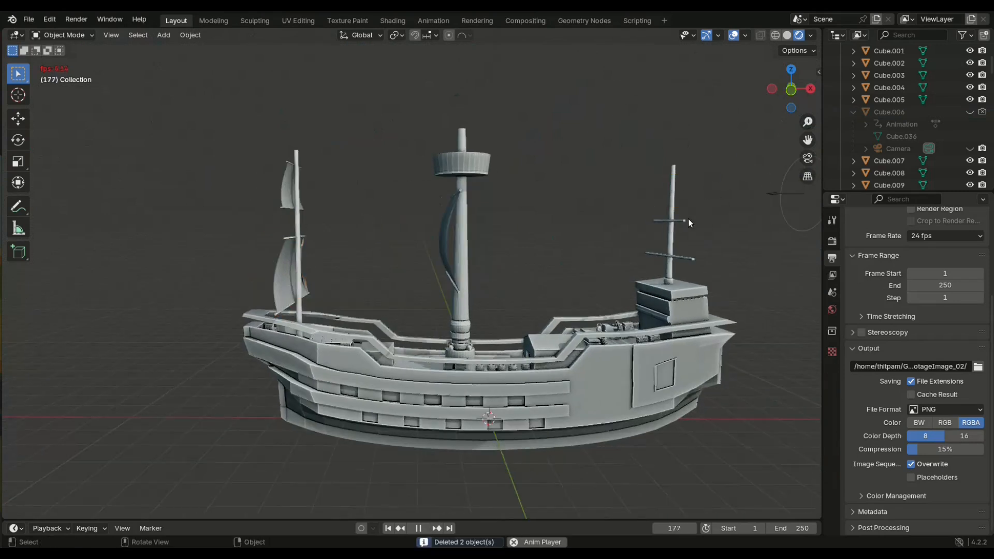
key("Delete")
Duplicate the front mast's upper sail with its two yards and move the copy along X to the rear mast
middle_click_drag(518, 254, 595, 275)
scroll(368, 199, "up", 2)
middle_click_drag(368, 199, 293, 294, "shift")
scroll(306, 318, "up", 1)
left_click(266, 309)
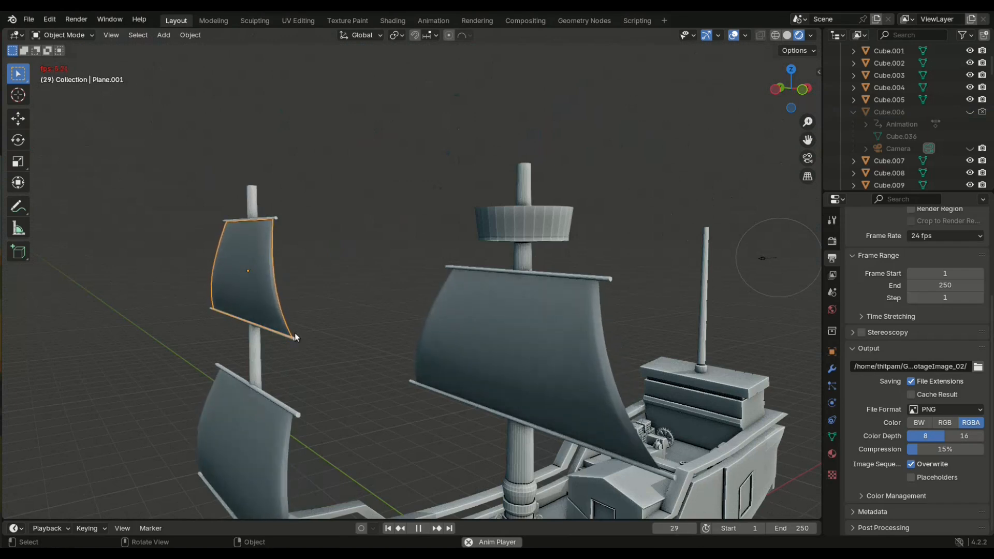
key("space")
left_click(259, 335)
left_click(280, 220)
middle_click_drag(280, 220, 331, 222)
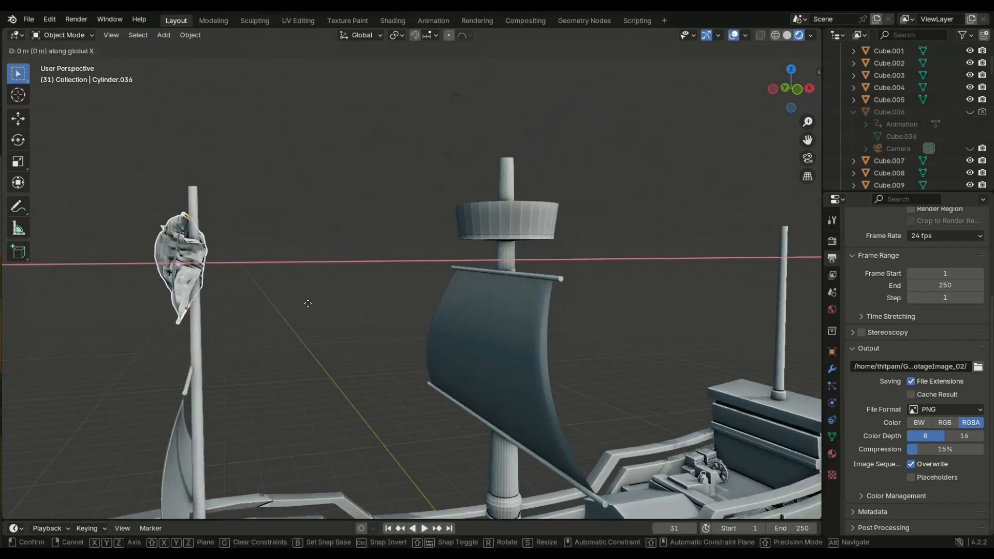
left_click(33, 281)
middle_click_drag(33, 281, 561, 283)
left_click(643, 293)
Scale the rear mast's sail and yards and move them -0.097594 m along Z
middle_click_drag(643, 293, 679, 319)
key("s")
left_click(681, 303)
key("g")
key("z")
left_click(694, 317)
Duplicate the rear sail and yards down along Z, then scale the lower copy and adjust its height
scroll(679, 319, "down", 1)
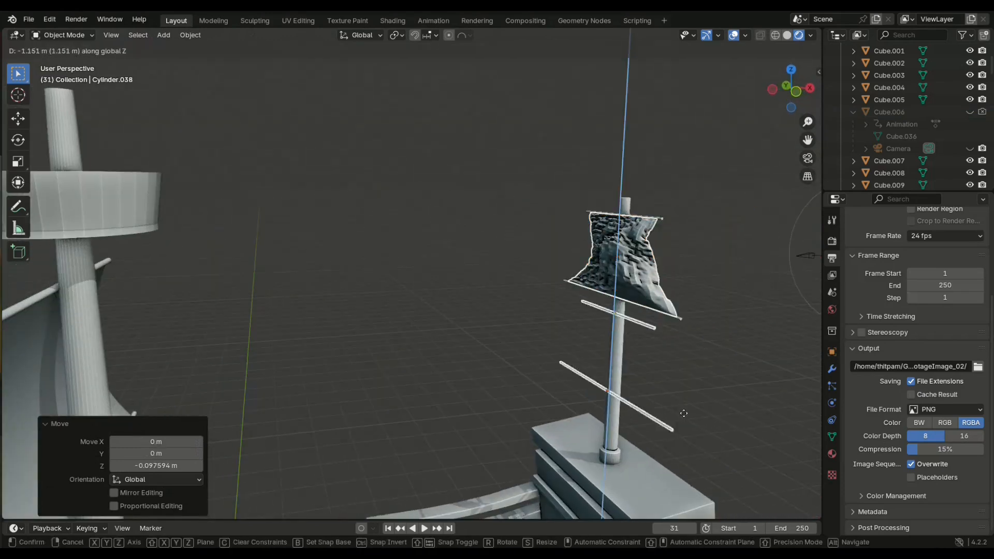
left_click(665, 424)
middle_click_drag(665, 423, 581, 395)
key("s")
left_click(735, 426)
key("g")
key("z")
left_click(688, 426)
Run the cloth simulation from the first frame to fill the sails on all three masts
key("shift+Left")
key("space")
scroll(687, 415, "down", 4)
key("space")
scroll(428, 436, "down", 2)
left_click(450, 409)
scroll(450, 408, "down", 3)
scroll(486, 364, "up", 6)
Link the object data of the lantern-like fitting near the ship's wheel to the matching fittings around the main mast
left_click(754, 426)
middle_click_drag(754, 426, 610, 354, "shift")
scroll(650, 354, "up", 1)
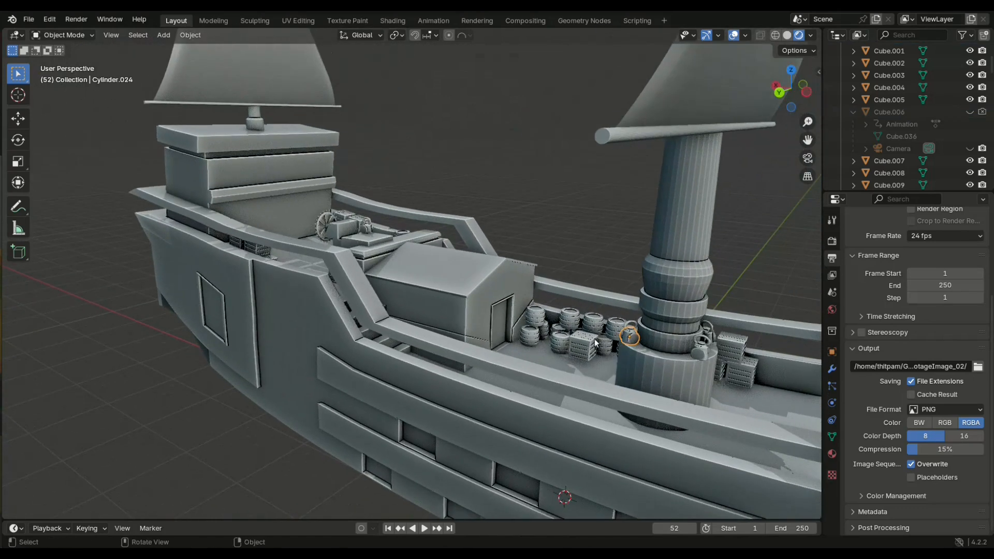
left_click(702, 347, "shift")
middle_click_drag(701, 348, 510, 346)
scroll(68, 360, "down", 2)
left_click(88, 351, "shift")
middle_click_drag(88, 352, 207, 344)
scroll(383, 331, "down", 6)
scroll(399, 372, "up", 3)
middle_click_drag(398, 372, 450, 400)
scroll(450, 398, "up", 3)
left_click(521, 451, "shift")
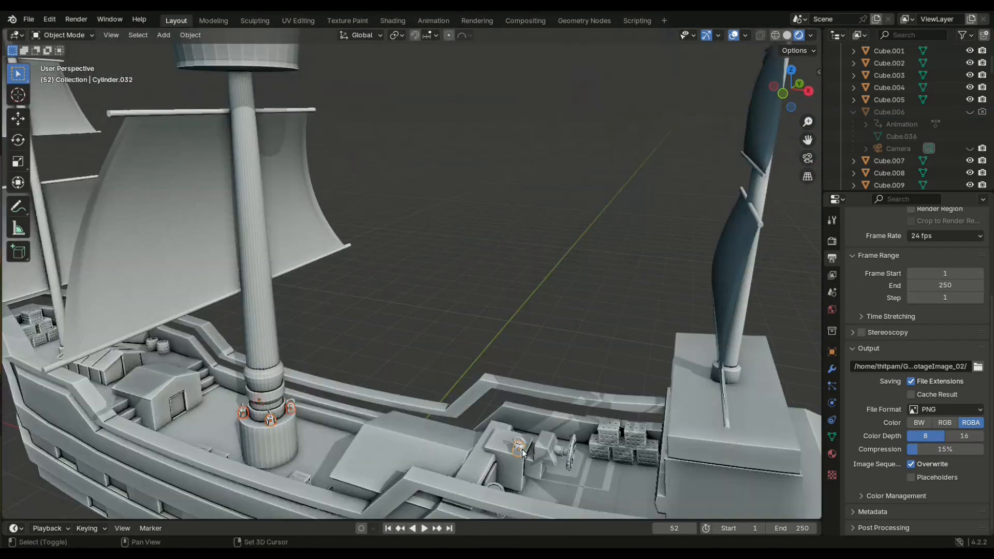
key("ctrl+l")
left_click(512, 395)
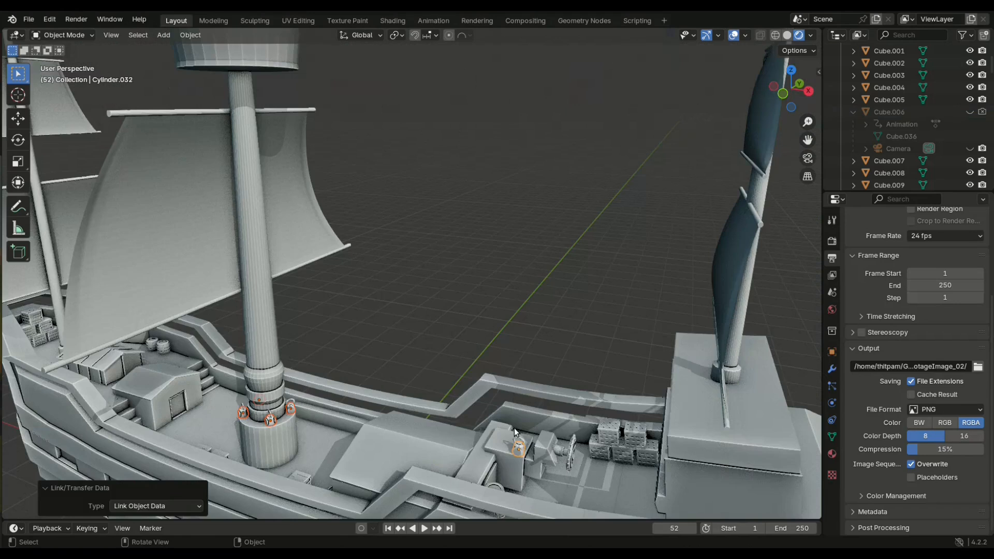
Isolate the linked lantern-like fittings in local view
key("KP_Divide")
scroll(400, 310, "up", 3)
left_click(646, 294)
scroll(646, 294, "down", 3)
middle_click_drag(646, 294, 579, 331)
scroll(579, 356, "up", 5)
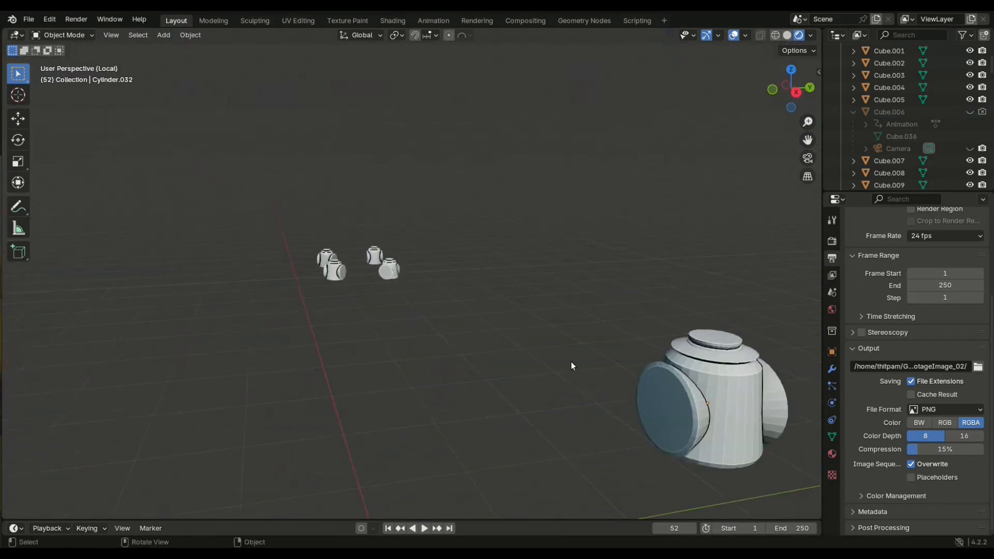
Move the outer face of the fitting's side disc -0.004712 m along Y
left_click(666, 404)
key("Tab")
key("3")
left_click(666, 404)
middle_click_drag(683, 409, 675, 411)
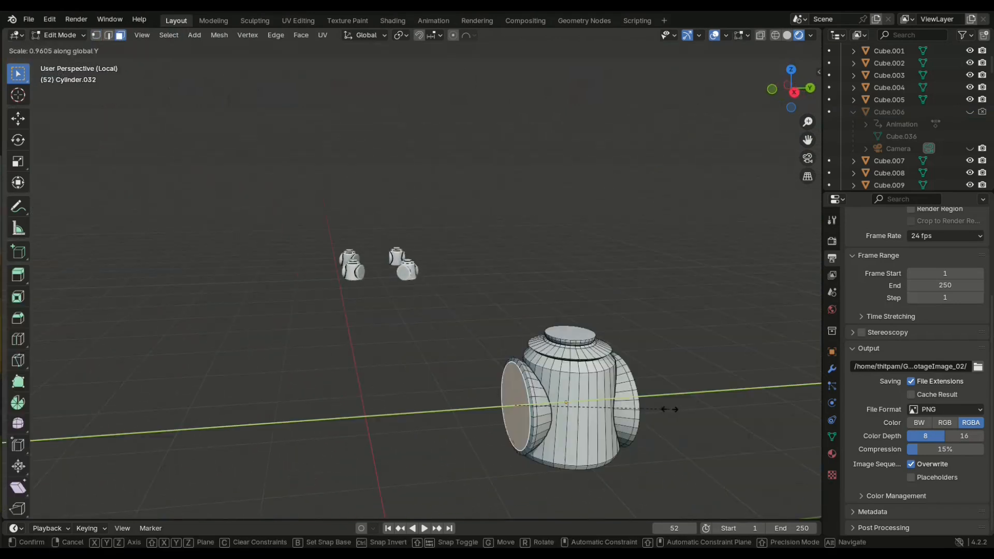
left_click(640, 414)
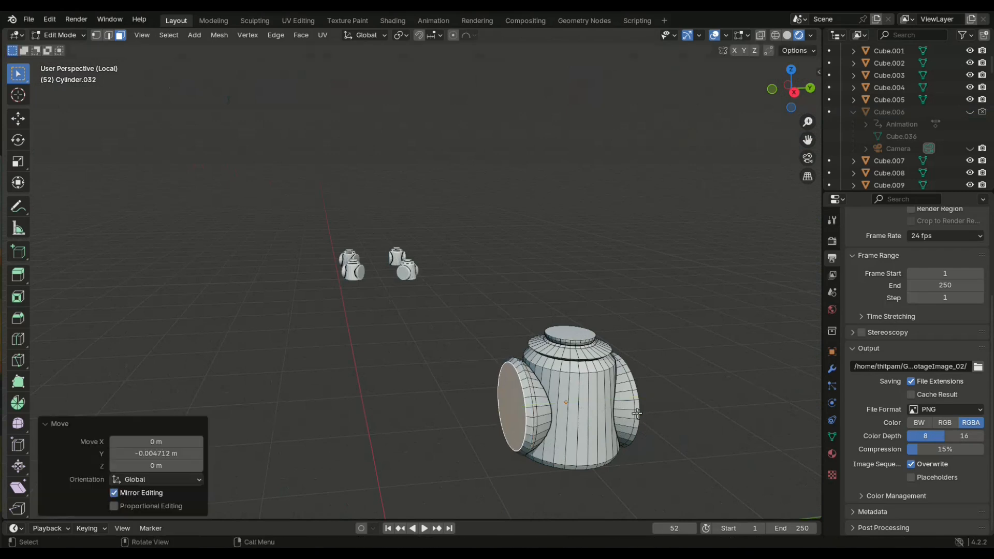
Add one centred edge loop around the side disc, then extrude its outer face 0.009081 m and scale it down
left_click(531, 405)
right_click(531, 405)
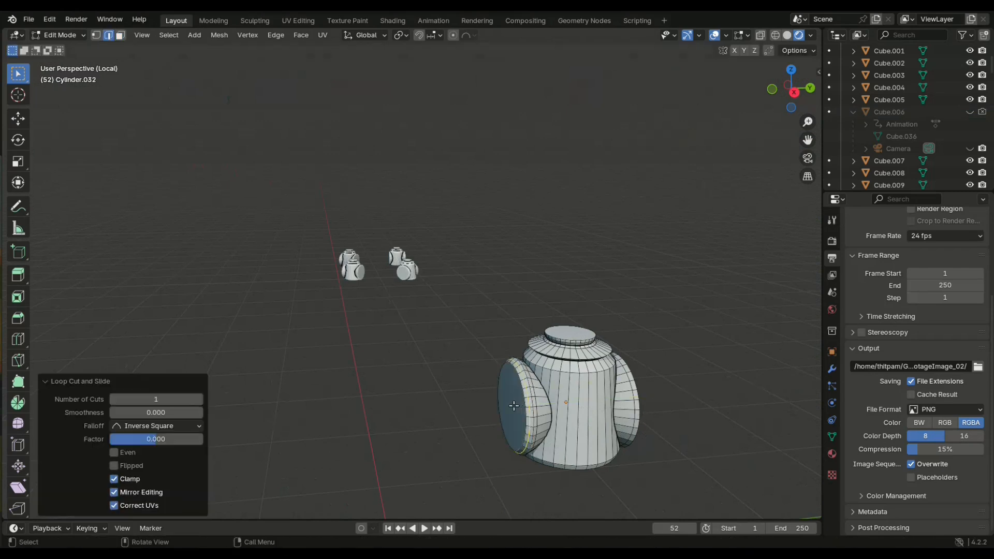
key("3")
left_click(653, 406)
right_click(694, 372)
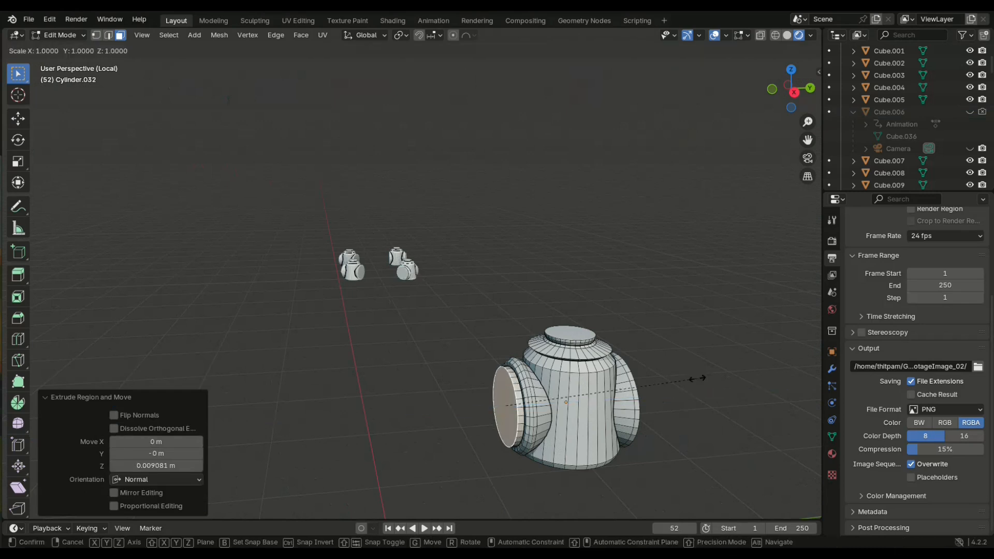
left_click(666, 378)
Extrude the side disc's outer face again and scale it to 0.833
key("e")
left_click(661, 379)
key("s")
left_click(640, 380)
Extrude and shrink the side disc's end face three more times to form a tapered cone
key("e")
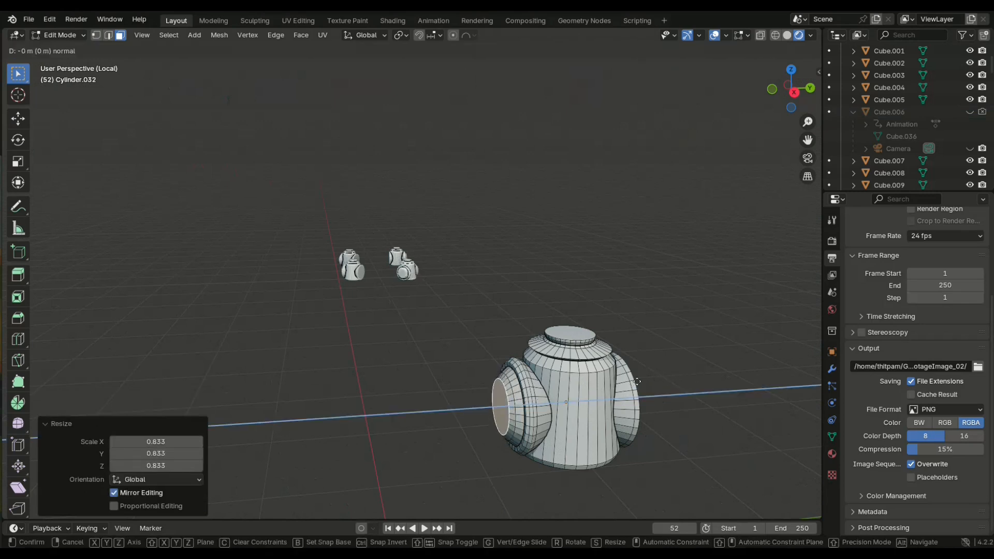
left_click(630, 381)
key("s")
left_click(595, 382)
key("e")
left_click(591, 382)
left_click(563, 383)
key("e")
left_click(559, 384)
left_click(536, 387)
key("Tab")
Display the fittings in wireframe and grow the face selection outward from the cone's tip
scroll(501, 366, "up", 2)
middle_click_drag(590, 417, 497, 367)
left_click(416, 357)
scroll(346, 239, "down", 3)
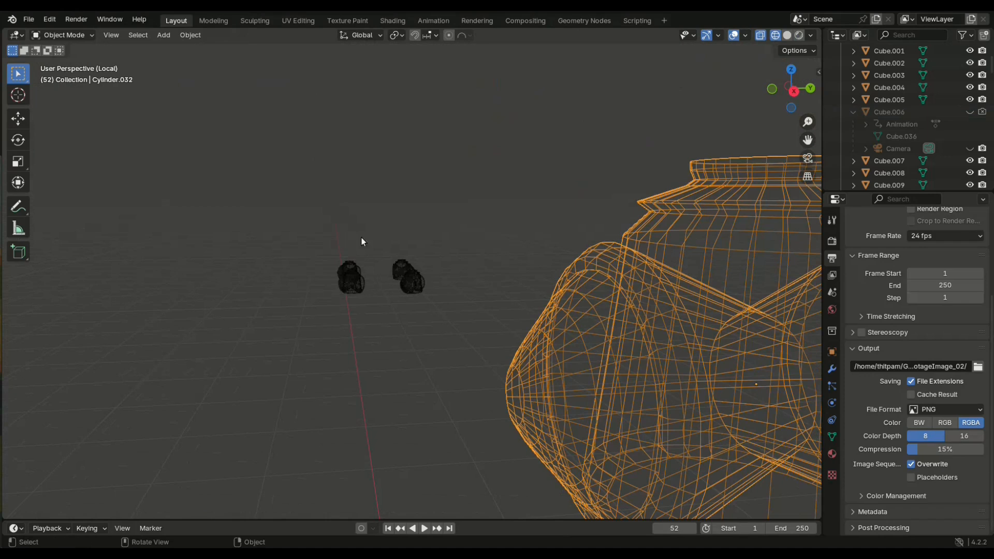
left_click_drag(522, 473, 519, 466)
key("Tab")
middle_click_drag(519, 466, 514, 460)
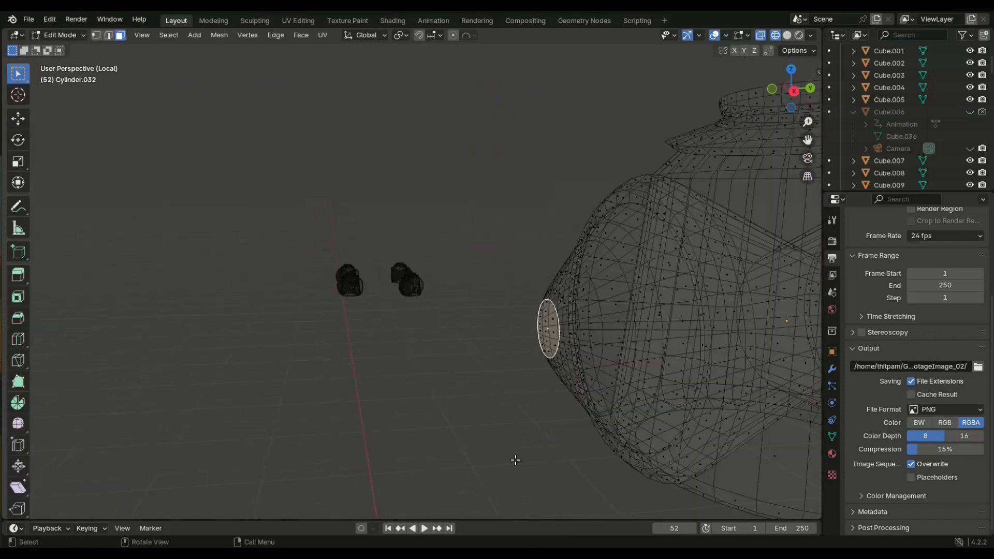
scroll(515, 456, "down", 5)
key("ctrl+KP_Add")
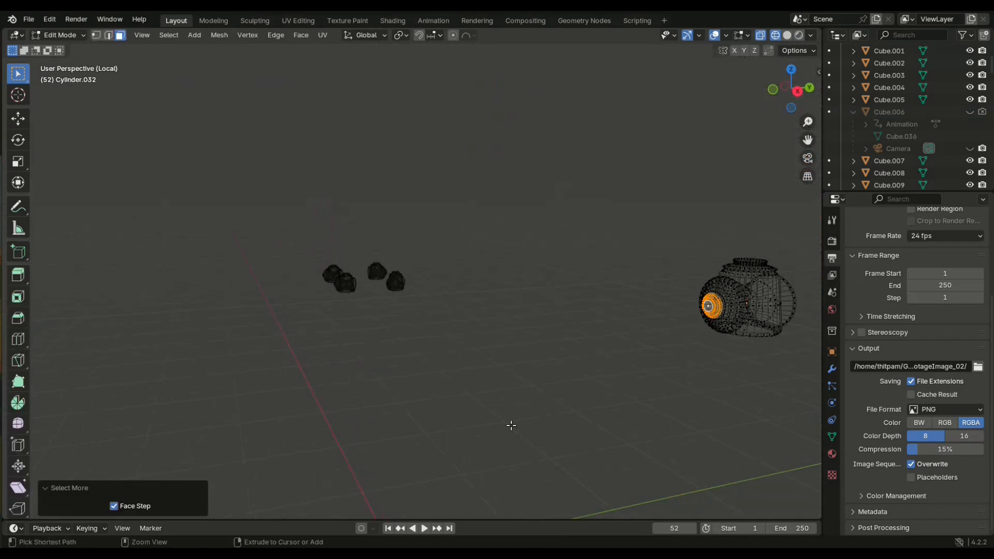
Grow the face selection over the side disc's cone and move it about 0.0024 m along Y
left_click(514, 366)
mouse_move(515, 366)
middle_mouse_down()
mouse_move(521, 346)
mouse_move(423, 267)
middle_mouse_up()
key("KP_Decimal")
scroll(456, 285, "down", 5)
scroll(423, 267, "up", 1)
key("ctrl+KP_Add")
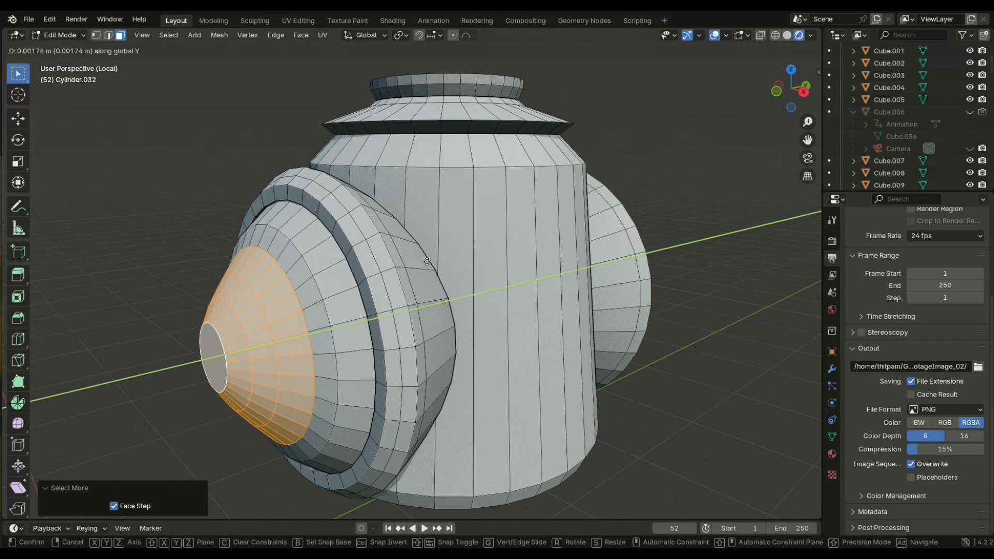
left_click(427, 262)
left_click(386, 290)
Inset the flat end face of the opposite side disc by about 0.074 m
left_click(565, 322)
middle_click_drag(554, 317, 412, 299)
left_click(545, 309)
middle_click_drag(539, 308, 643, 322)
key("3")
left_click(604, 320)
scroll(610, 320, "down", 2)
left_click(641, 311)
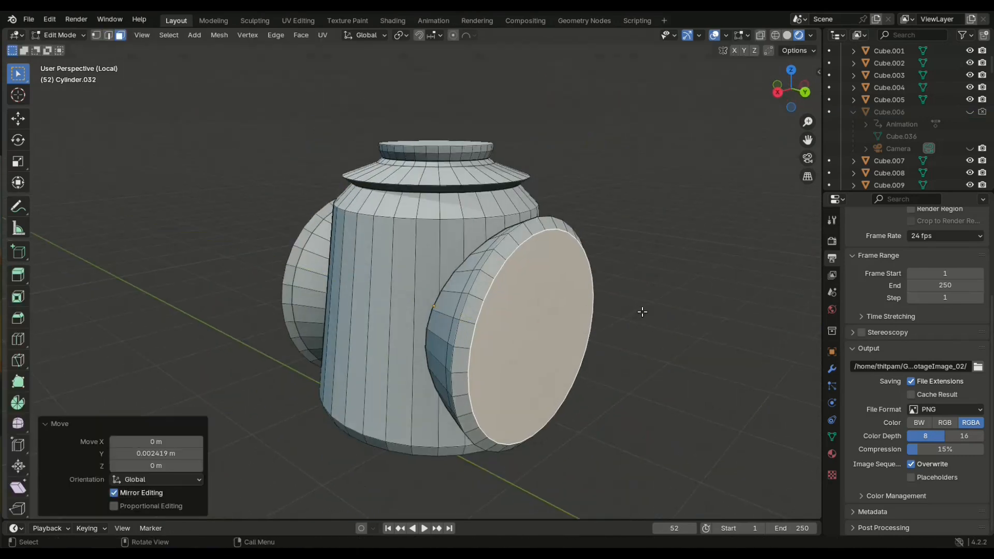
left_click(492, 269)
right_click(491, 268)
key("3")
left_click(535, 296)
key("i")
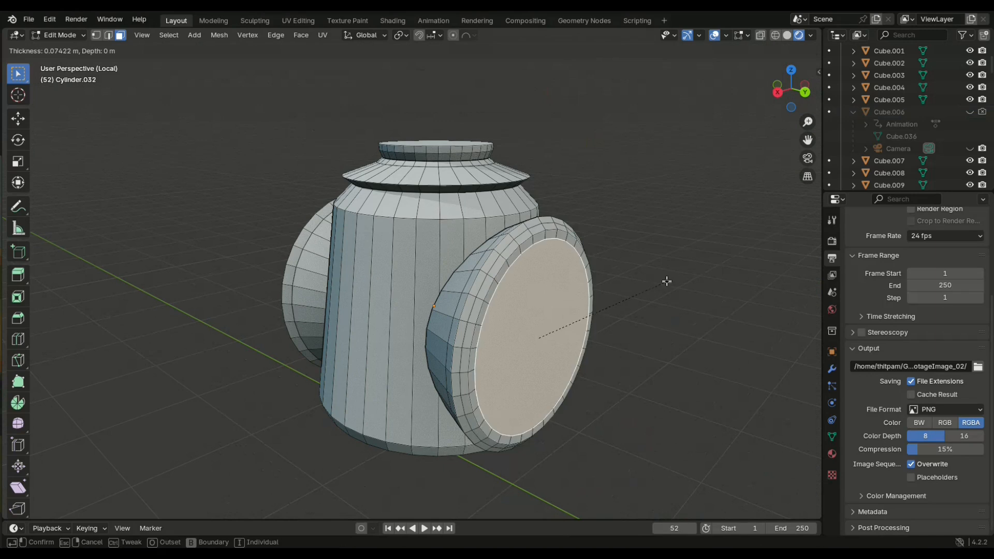
left_click(664, 282)
Extrude and shrink the opposite disc's inset face repeatedly, starting with a 0.002876 m extrusion, to form a tapered cap
key("e")
left_click(664, 282)
key("e")
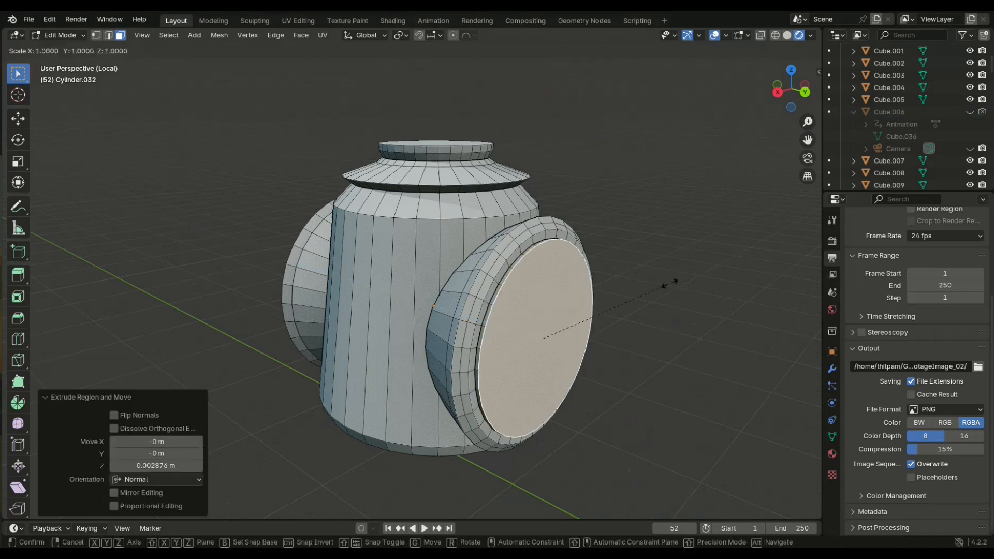
key("s")
left_click(656, 283)
left_click(656, 283)
key("s")
left_click(650, 282)
key("e")
left_click(642, 283)
key("s")
left_click(634, 284)
Adjust the edge loop on the capped disc's rim, then scale the adjacent outer loop with Y locked
scroll(634, 284, "up", 1)
left_click(528, 270)
key("2")
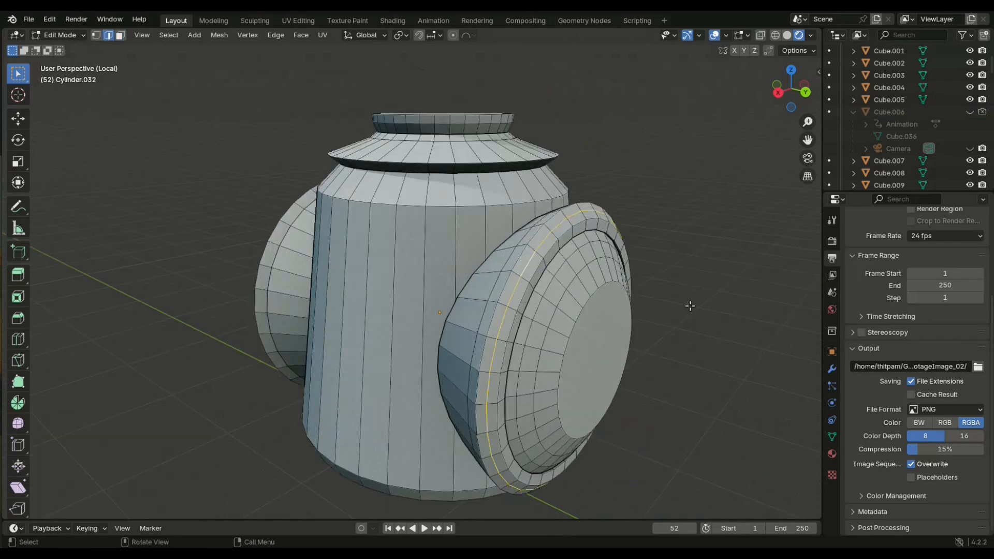
left_click(684, 303)
left_click(490, 292, "alt")
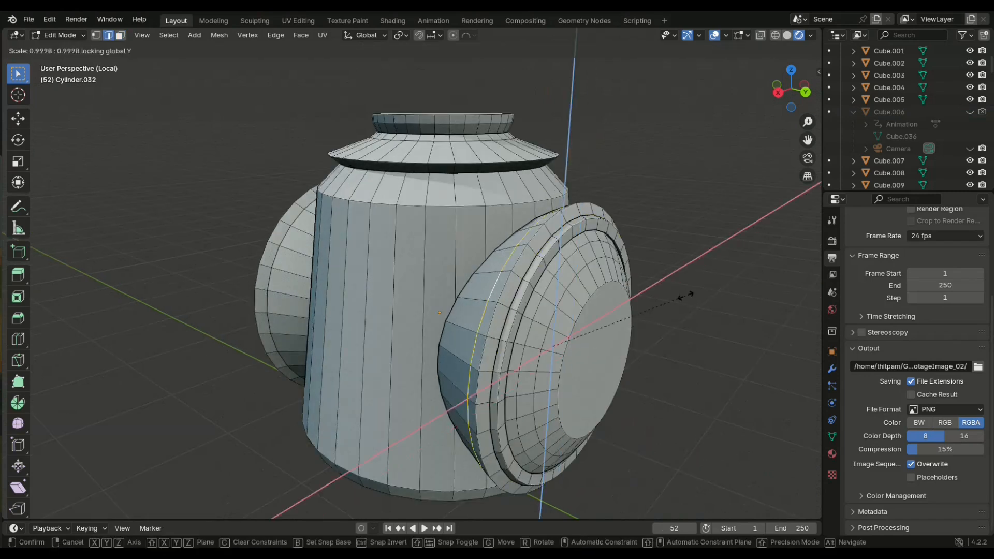
left_click(678, 297)
Return to the full ship, select the lantern fittings on the deck and link their data to the active fitting
key("Tab")
middle_click_drag(709, 311, 640, 366)
key("slash")
scroll(544, 310, "down", 6)
scroll(641, 366, "up", 3)
middle_click_drag(352, 424, 419, 412)
left_click(566, 406)
middle_click_drag(598, 438, 569, 445)
left_click(569, 437, "shift")
mouse_move(559, 445)
middle_mouse_down()
mouse_move(311, 462)
mouse_move(565, 445)
middle_mouse_up()
left_click(346, 461, "shift")
left_click(645, 411, "shift")
key("ctrl+l")
left_click(643, 420)
Isolate the lantern with its handle ring and remove the ring's Smooth by Angle, Subdivision and Skin modifiers
key("slash")
key("KP_Decimal")
middle_click_drag(659, 455, 614, 162)
key("Tab")
scroll(615, 162, "down", 3)
key("ctrl+r")
key("Escape")
middle_click_drag(435, 106, 390, 160)
key("Tab")
left_click(832, 369)
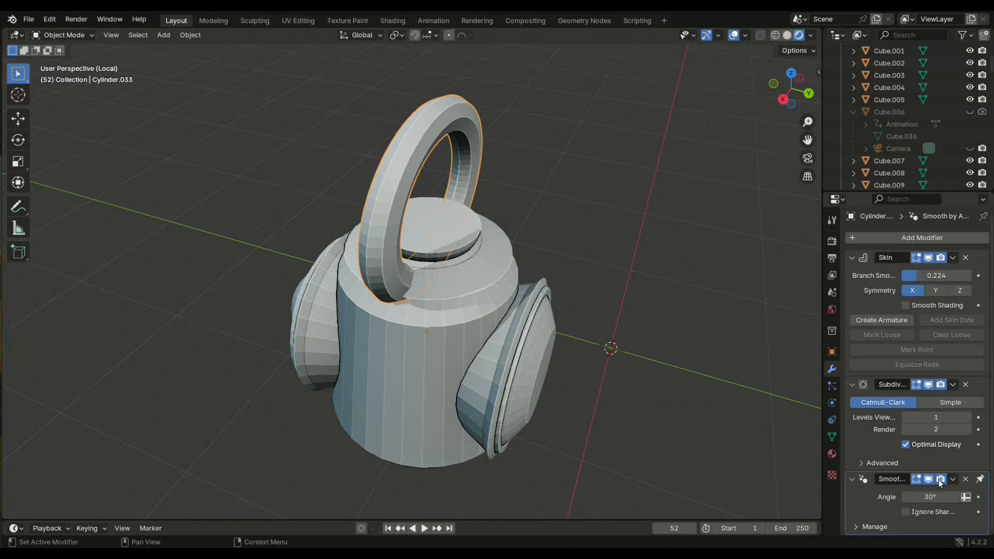
left_click(965, 479)
left_click(965, 384)
left_click(966, 259)
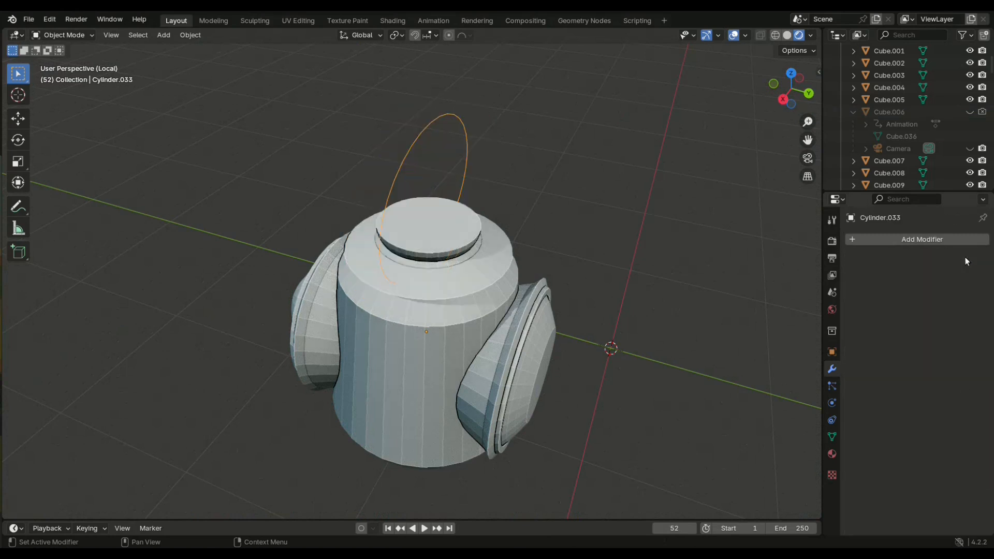
Try a Solidify modifier on the handle ring and remove it
left_click(910, 239)
mouse_move(908, 237)
left_click(747, 375)
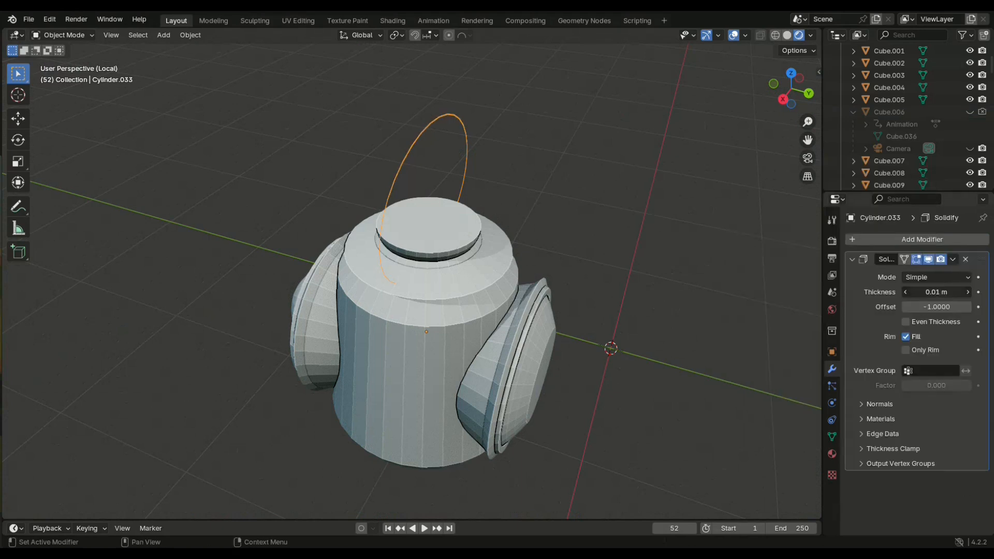
middle_click_drag(667, 321, 636, 290)
left_click(965, 259)
Add a Skin modifier to the handle ring with symmetry on Z only
left_click(910, 239)
mouse_move(906, 239)
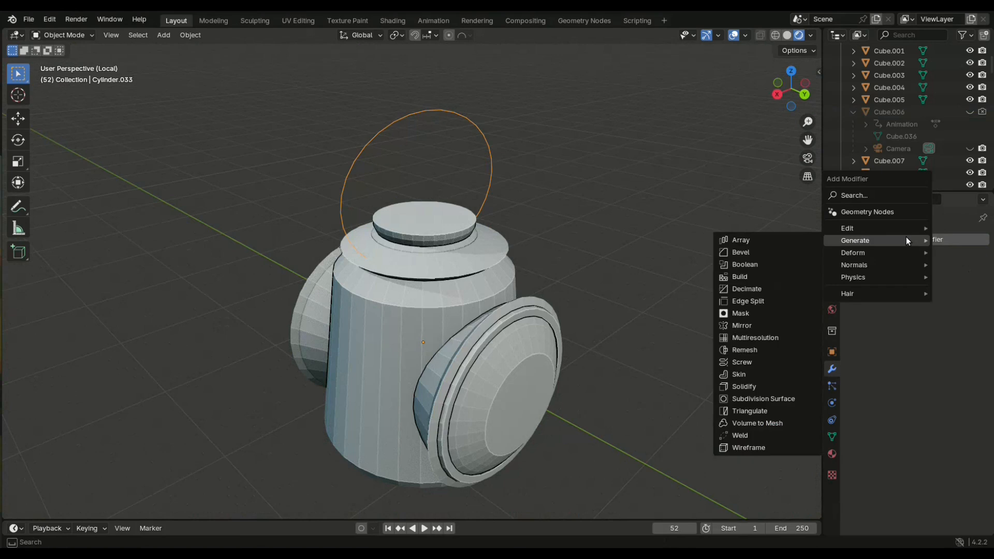
left_click(767, 374)
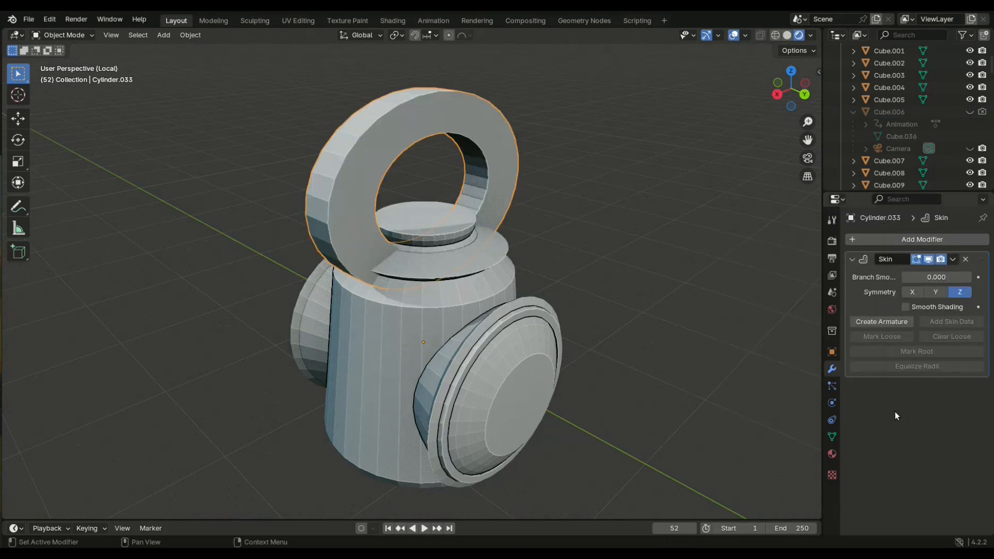
Apply auto smooth shading at 30° to the handle ring
left_click(922, 240)
mouse_move(922, 244)
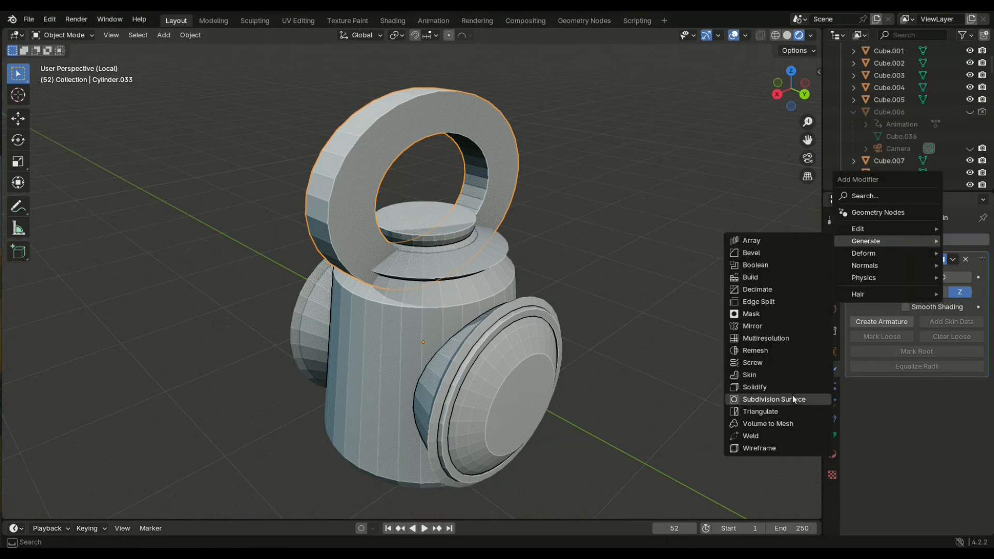
key("Tab")
key("Tab")
right_click(750, 111)
left_click(754, 125)
right_click(679, 181)
Try subdividing the handle ring's mesh with one cut and undo it
key("Tab")
right_click(717, 146)
left_click(717, 146)
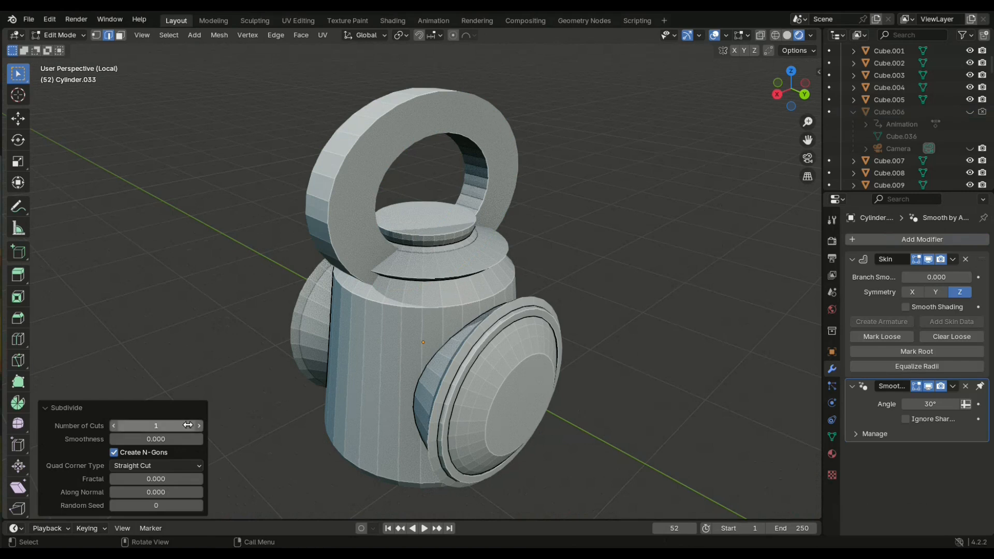
key("ctrl+z")
Reapply smooth shading to the whole handle ring in Object Mode
right_click(673, 230)
key("Tab")
right_click(688, 140)
left_click(688, 141)
right_click(737, 163)
left_click(737, 178)
middle_click_drag(737, 181, 722, 212)
key("Tab")
Show the full ship again and nudge the lantern body slightly upward along Z
middle_click_drag(433, 177, 510, 130)
key("KP_Divide")
middle_click_drag(548, 207, 608, 202)
key("Tab")
left_click(362, 419)
key("g")
key("z")
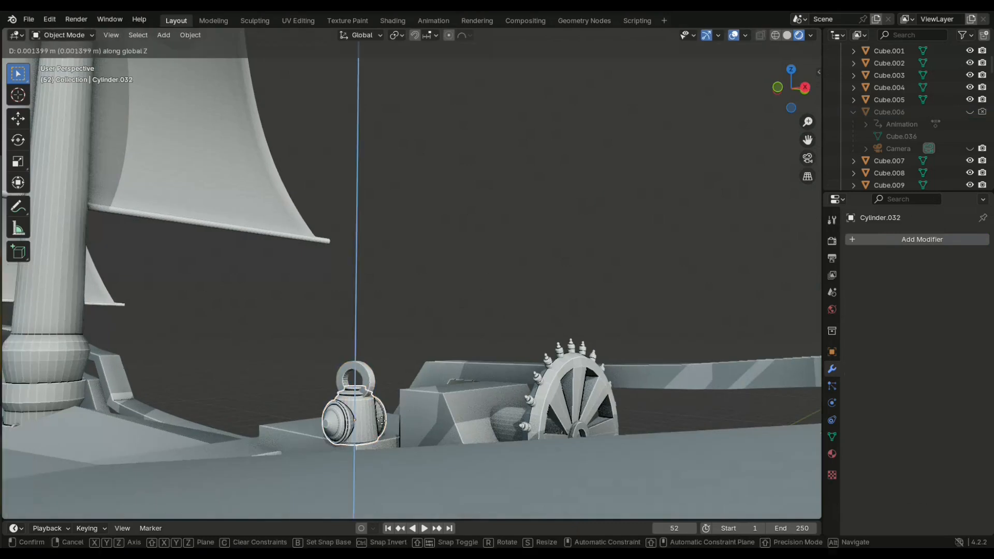
left_click(381, 424)
Isolate the lantern body and move its bottom face along Z
middle_click_drag(381, 423, 389, 386)
key("KP_Divide")
key("Tab")
key("3")
left_click(424, 388)
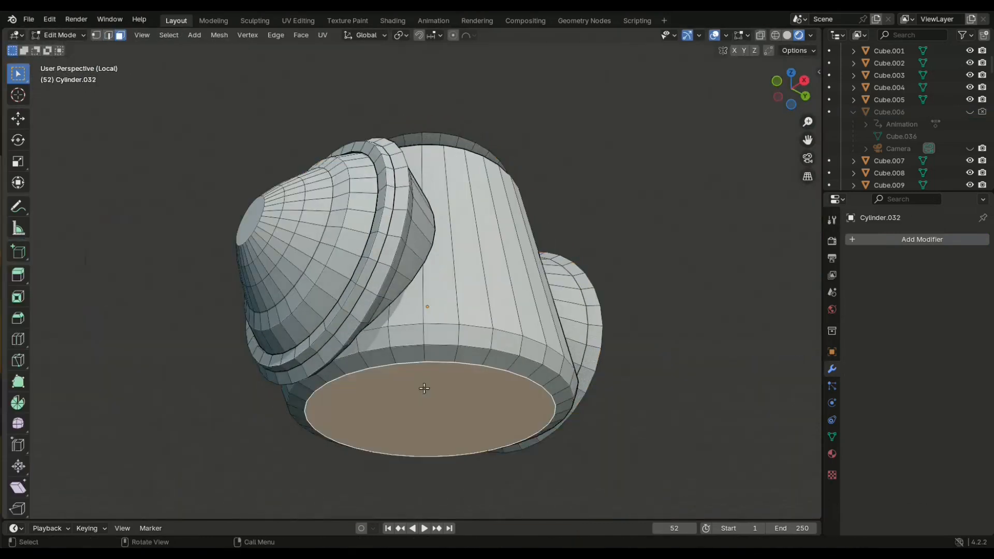
key("g")
key("z")
left_click(416, 375)
Expand the selection to the ring around the bottom face and lower it about 0.0043 m along Z
key("ctrl+KP_Add")
key("g")
key("z")
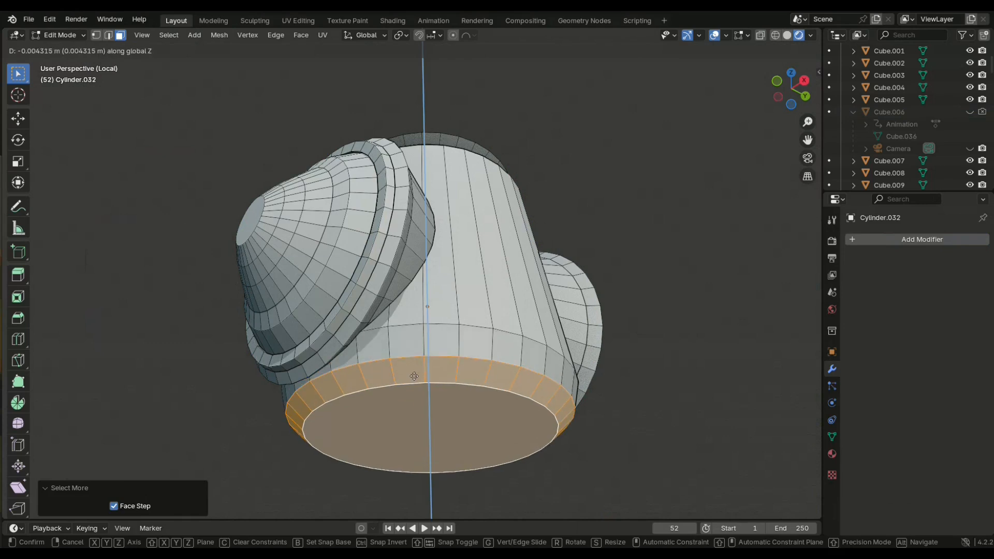
left_click(415, 376)
Add a centred edge loop around the lantern's lower body and scale it in X and Y only
key("ctrl+r")
left_click(520, 358)
right_click(520, 358)
key("s")
key("shift+z")
middle_click_drag(533, 376, 751, 446)
left_click(515, 384)
Return to the full ship and adjust the lantern body's height on the deck along Z
key("KP_Divide")
key("Tab")
key("g")
key("z")
left_click(513, 396)
Isolate the deck object beside the lantern and add an edge loop to its mesh
left_click(751, 448)
key("KP_Divide")
key("Tab")
key("ctrl+r")
middle_click_drag(331, 246, 554, 239)
left_click(236, 174)
Select two faces of the isolated deck object, extrude them and scale the result
key("3")
left_click(397, 266)
left_click(553, 234, "shift")
middle_click_drag(561, 272, 472, 336)
key("alt+e")
left_click(455, 264)
key("s")
left_click(455, 263)
key("KP_Divide")
key("Tab")
Return to the full ship, add a 32-vertex cylinder with 1 m radius and 2 m depth, and move it along Y beside the hull
key("KP_Divide")
key("KP_Divide")
scroll(390, 300, "down", 5)
left_click(547, 449)
key("shift+a")
mouse_move(527, 308)
left_click(611, 370)
middle_click_drag(523, 375, 565, 393)
key("g")
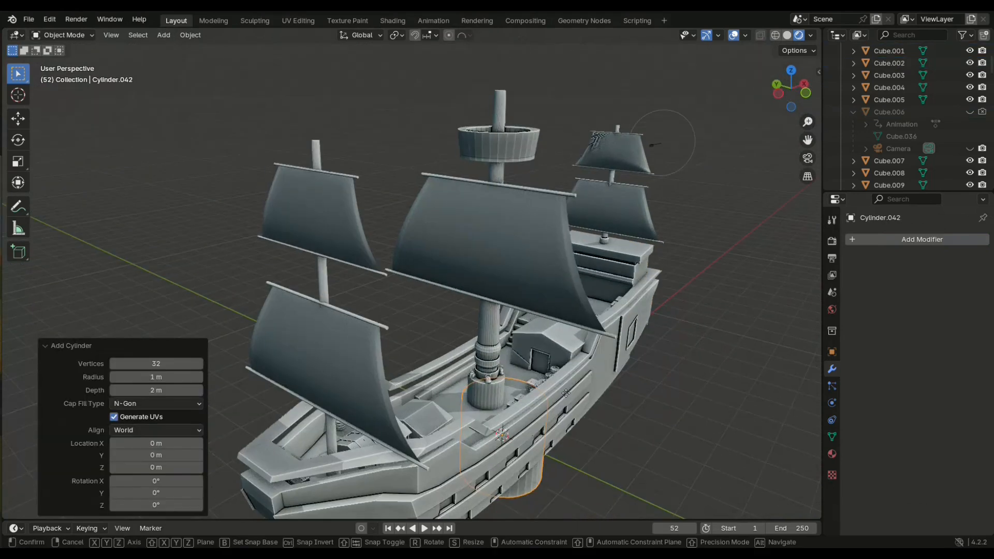
key("y")
left_click(647, 427)
Raise the cylinder along Z and scale it to 0.188 in X and Y only
middle_click_drag(647, 427, 631, 404)
key("g")
key("z")
left_click(667, 310)
middle_click_drag(667, 311, 654, 309)
key("s")
key("shift+z")
left_click(598, 338)
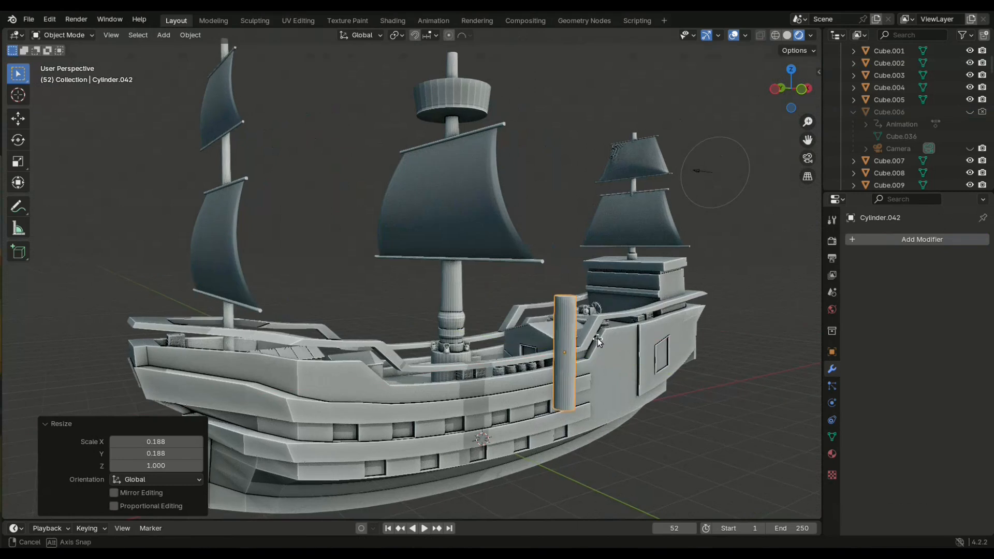
Isolate the cylinder, narrow its top end into a taper and extrude the top face about 0.019 m upward
key("KP_Divide")
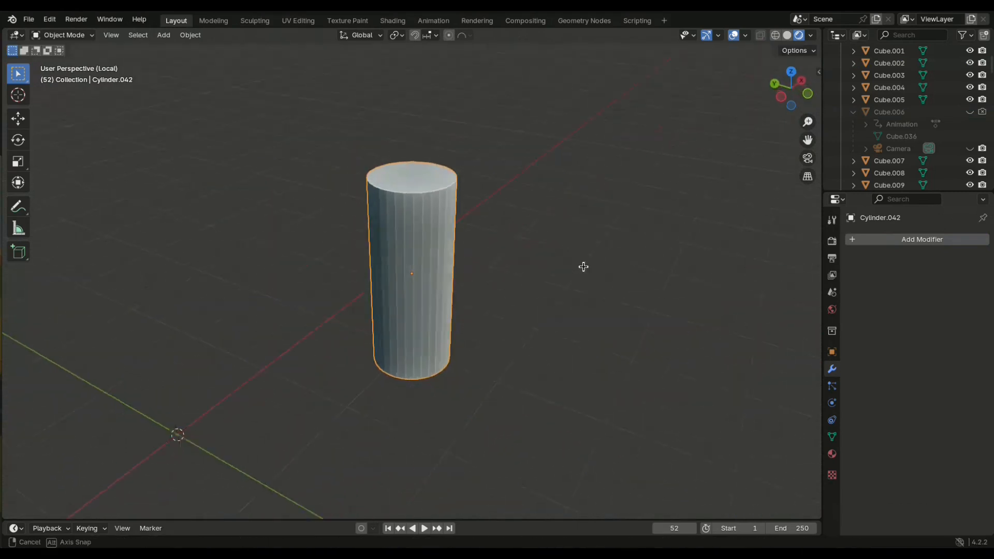
middle_click_drag(577, 262, 534, 217)
key("Tab")
key("e")
left_click(603, 214)
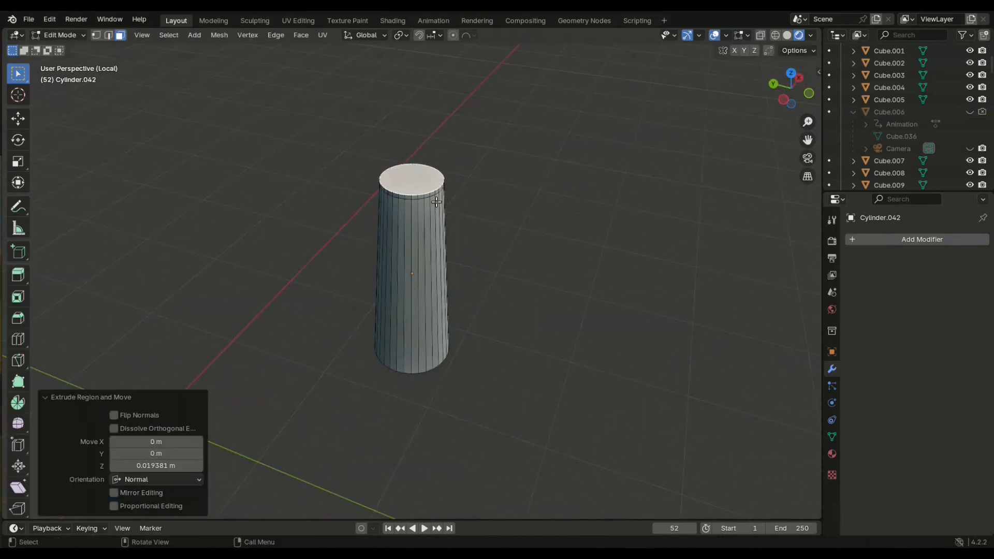
Widen the upper edge in X and Y to form a flared lip, and extrude the top face about 0.02 m
scroll(442, 199, "up", 2)
left_click(427, 159)
key("s")
key("shift+z")
left_click(439, 151)
middle_click_drag(458, 110, 466, 93)
key("3")
left_click(444, 116)
key("e")
left_click(456, 126)
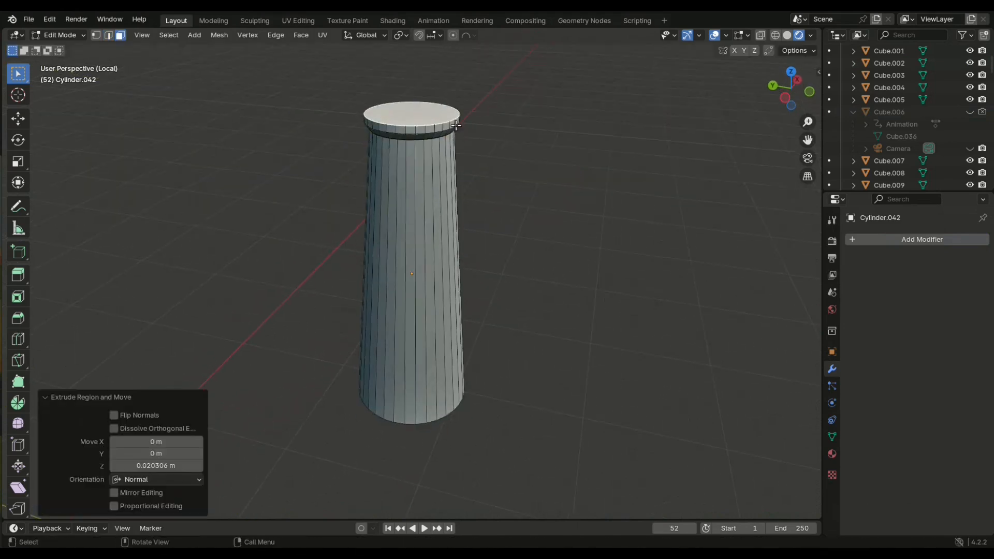
Inset the bottom face of the post and move it about 0.013 m down along Z to chamfer the base
middle_click_drag(564, 149, 562, 87)
left_click(463, 417)
key("i")
left_click(589, 374)
key("g")
key("z")
left_click(573, 394)
key("i")
left_click(603, 390)
left_click(604, 396)
Add edge loops around the middle of the post and shape them into a narrow groove
key("ctrl+r")
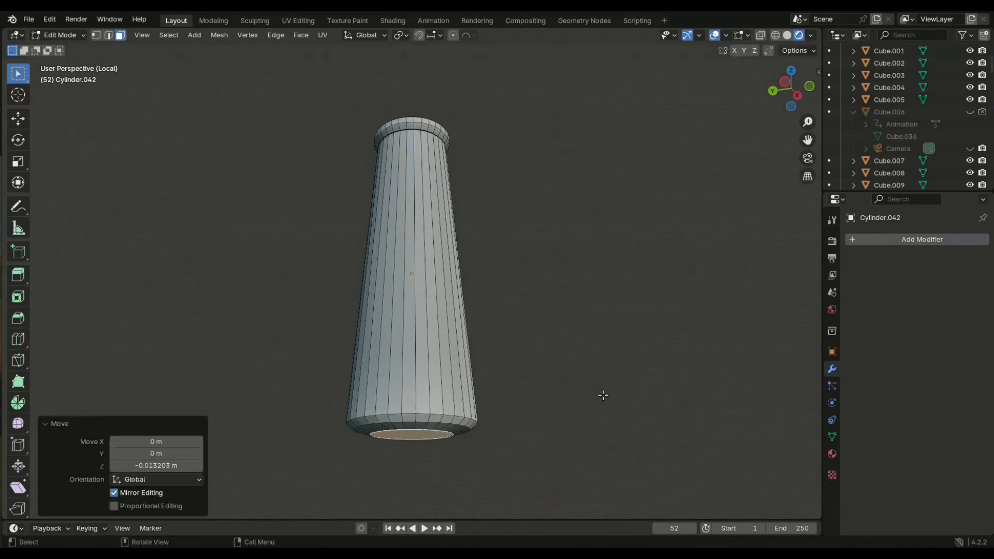
left_click(492, 284)
right_click(491, 284)
middle_click_drag(493, 284, 500, 308)
key("ctrl+r")
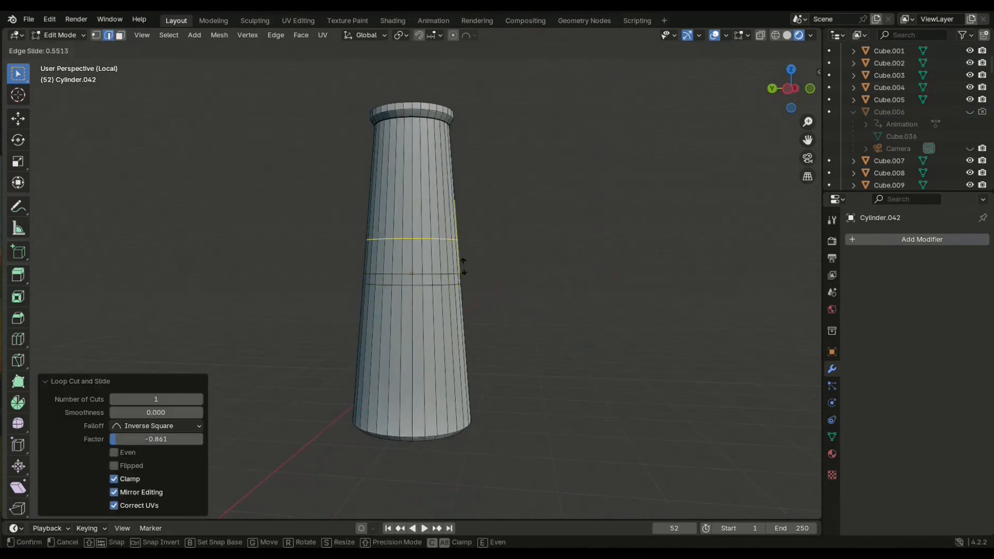
left_click(464, 289)
scroll(456, 285, "up", 1)
left_click(437, 276)
left_click(577, 295)
Extrude the top face into a tall outward-flaring section, extrude it again briefly and scale that end to about 0.854
key("3")
scroll(596, 339, "down", 5)
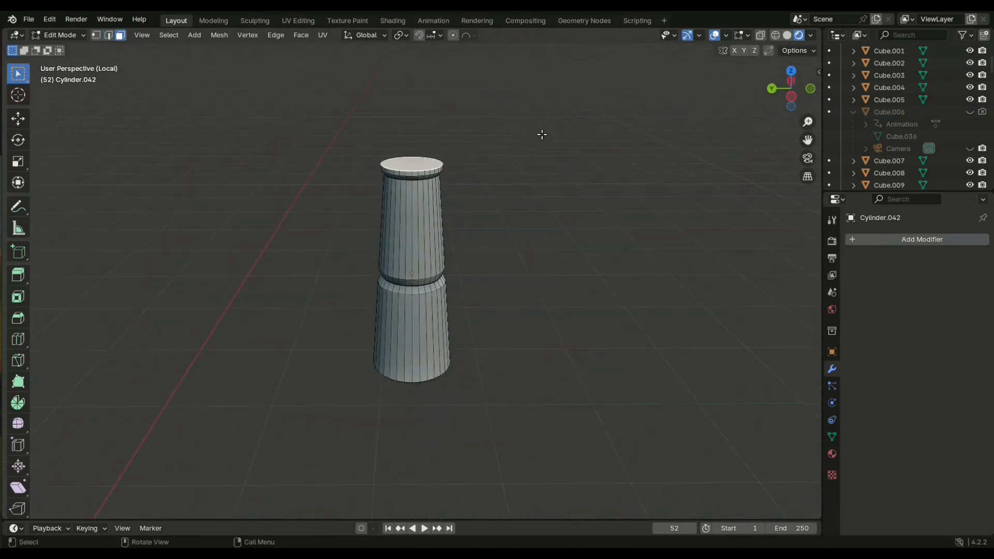
left_click(549, 132)
key("e")
left_click(571, 76)
key("s")
left_click(590, 133)
key("e")
left_click(574, 118)
key("s")
left_click(548, 115)
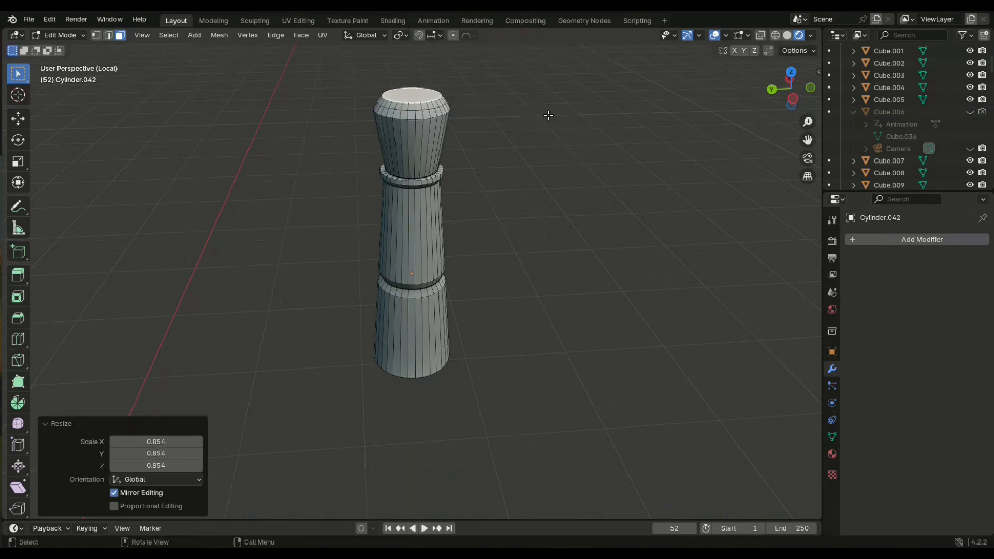
Extrude and narrow the top into a sloping shoulder, and extrude a slightly widening neck about 0.015 m high above it
left_click(548, 110)
key("s")
left_click(516, 107)
key("e")
left_click(517, 103)
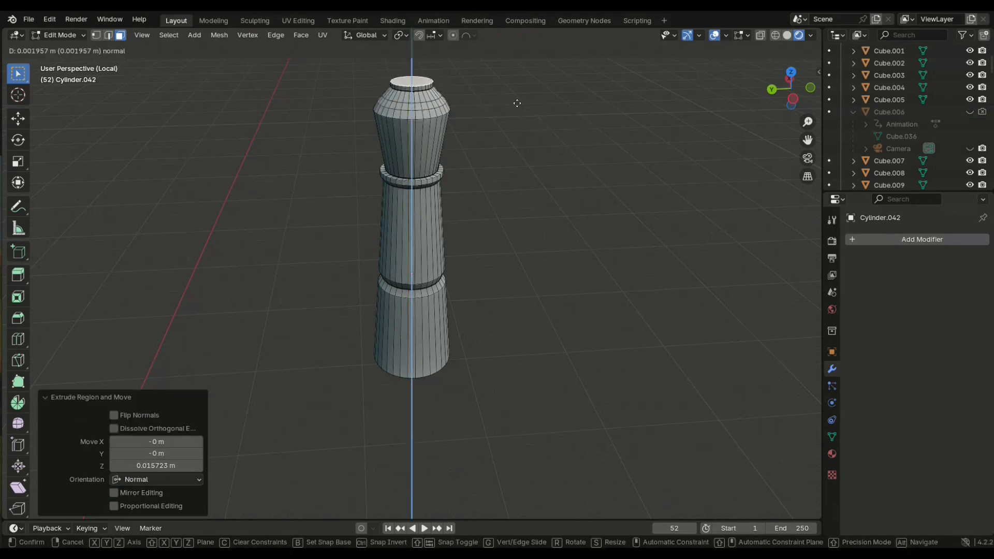
left_click(526, 99)
key("e")
left_click(527, 97)
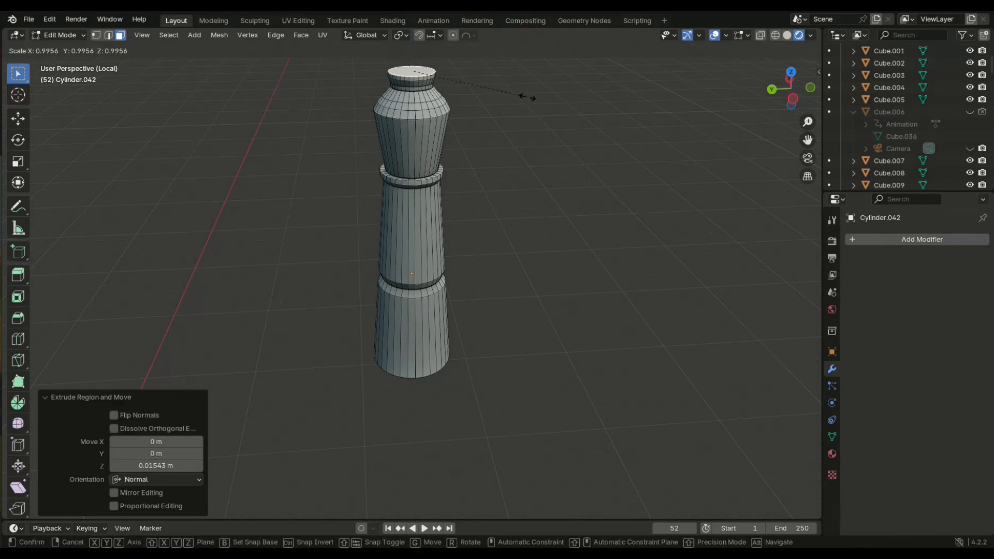
left_click(522, 95)
Extrude the neck's top face twice more, scaling it inward each time, the last time to about 0.815
key("e")
left_click(519, 91)
key("s")
left_click(502, 84)
key("e")
left_click(501, 80)
key("s")
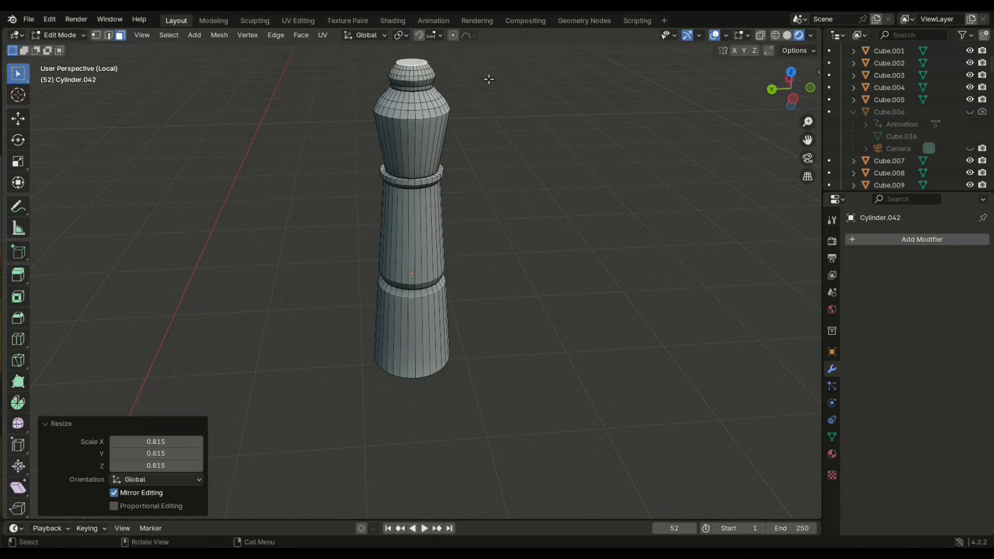
Extrude a cap on the post's tip, widen its rim with Extrude Faces Along Normals and extrude the inner top face
key("e")
left_click(483, 98)
scroll(483, 98, "up", 4)
key("alt+e")
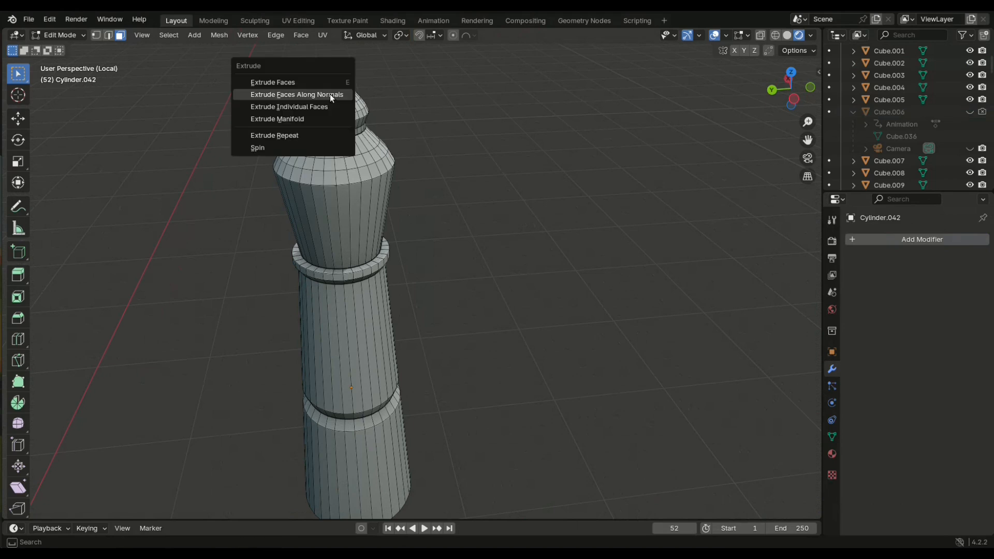
left_click(331, 95)
left_click(339, 106)
key("e")
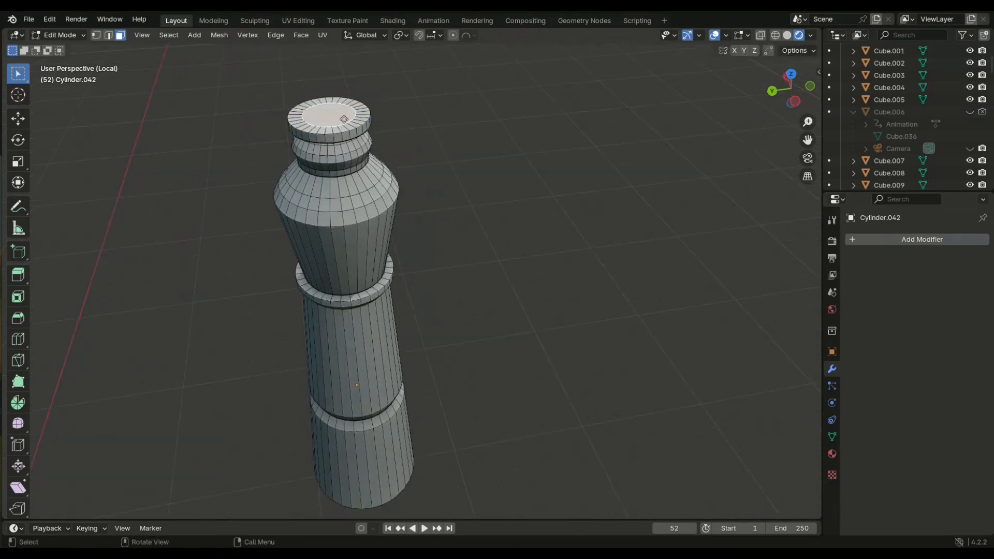
left_click(343, 110)
Return to the full ship in Object Mode and set the post's origin to Center of Mass (Volume)
key("Tab")
key("KP_Divide")
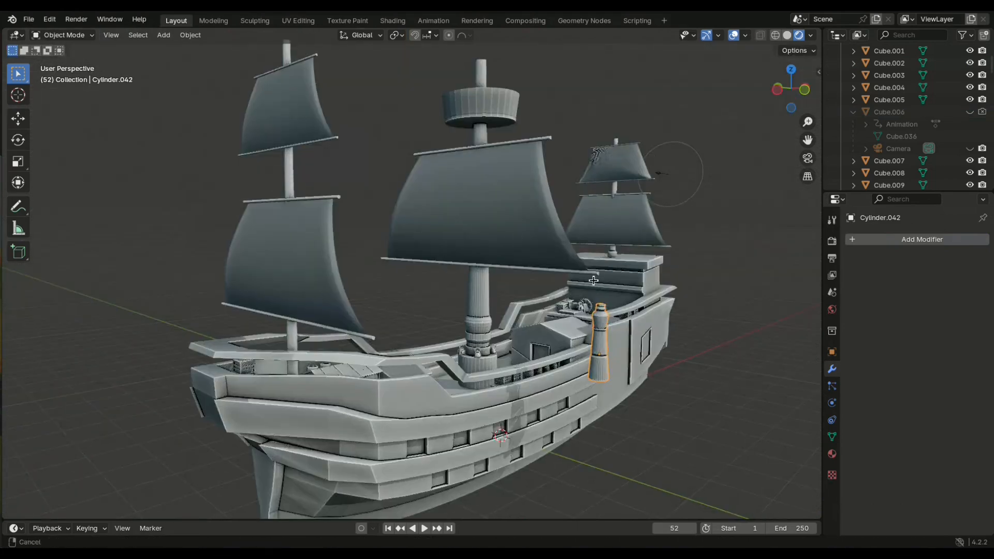
scroll(594, 279, "up", 4)
middle_click_drag(594, 280, 529, 288)
left_click(191, 36)
mouse_move(208, 60)
left_click(413, 113)
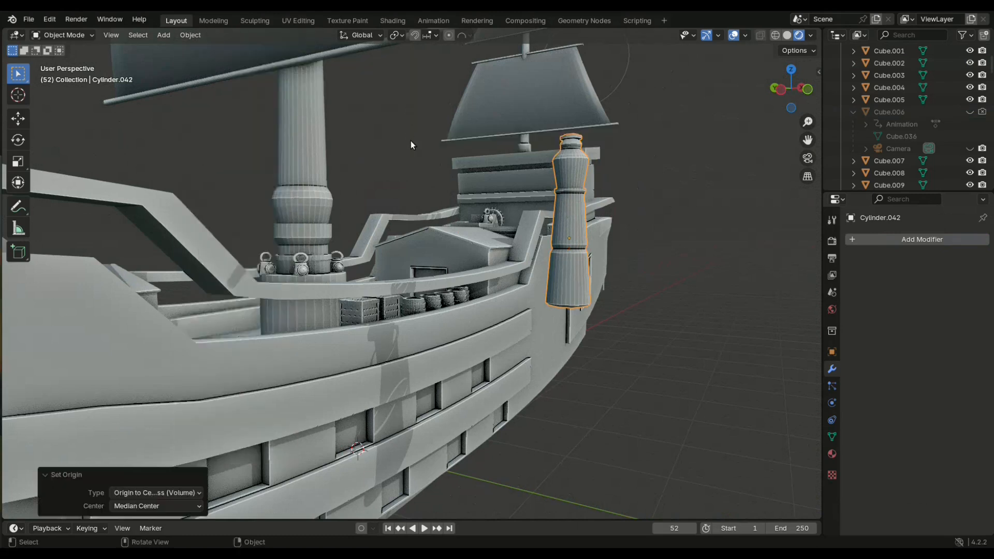
middle_click_drag(616, 156, 642, 153)
Scale the post down and move it along Y toward the ship's side railing
key("s")
left_click(616, 230)
middle_click_drag(612, 232, 630, 265)
key("g")
key("y")
left_click(507, 271)
middle_click_drag(507, 272, 490, 284)
Lower the post along Z to the railing and shift it along X
key("g")
key("z")
left_click(492, 375)
middle_click_drag(492, 376, 506, 373)
key("g")
key("x")
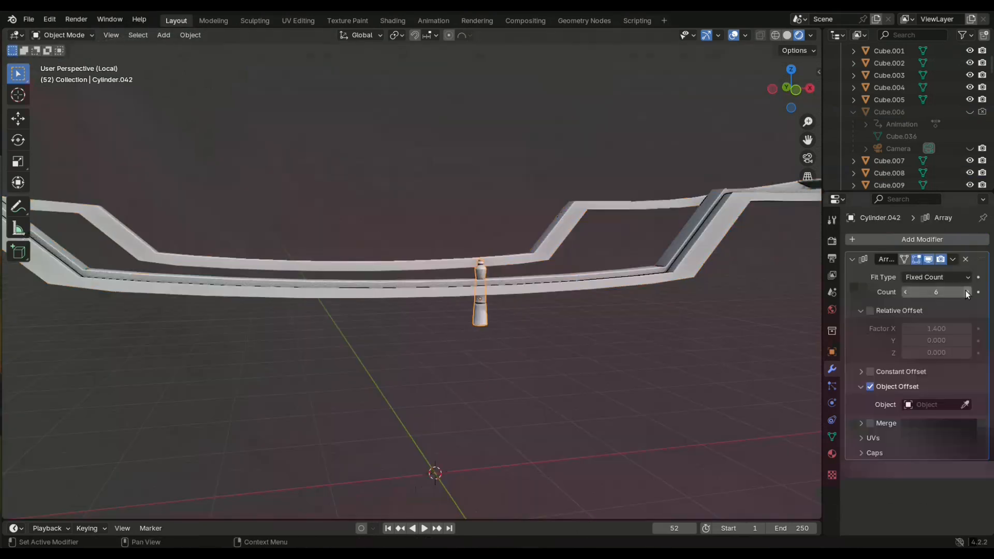
Replace the post's Array modifier with a new one using a count of 11 and a relative X offset of 2.000
left_click(965, 259)
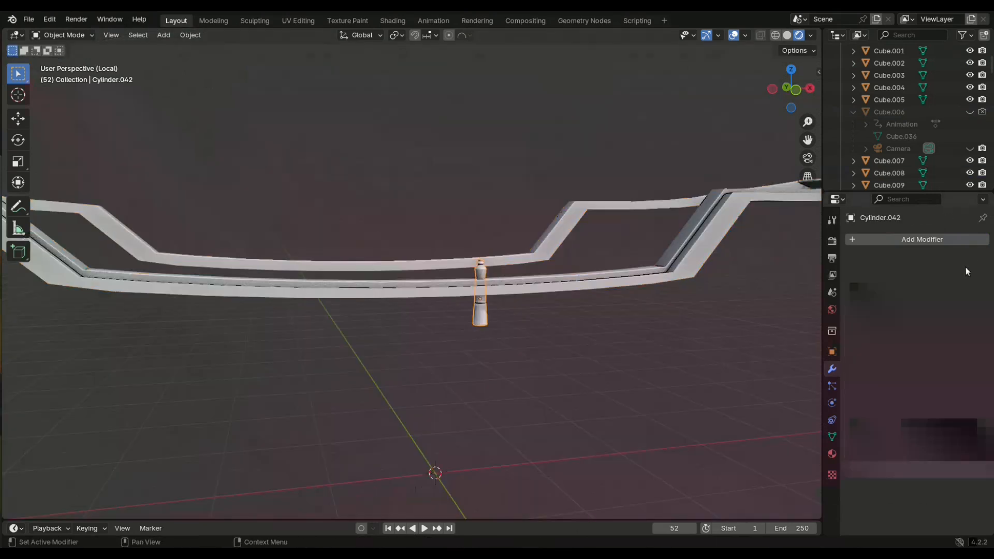
middle_click_drag(553, 342, 564, 347)
scroll(564, 346, "up", 4)
scroll(565, 347, "down", 1)
scroll(565, 347, "up", 1)
left_click(960, 242)
mouse_move(960, 244)
left_click(797, 244)
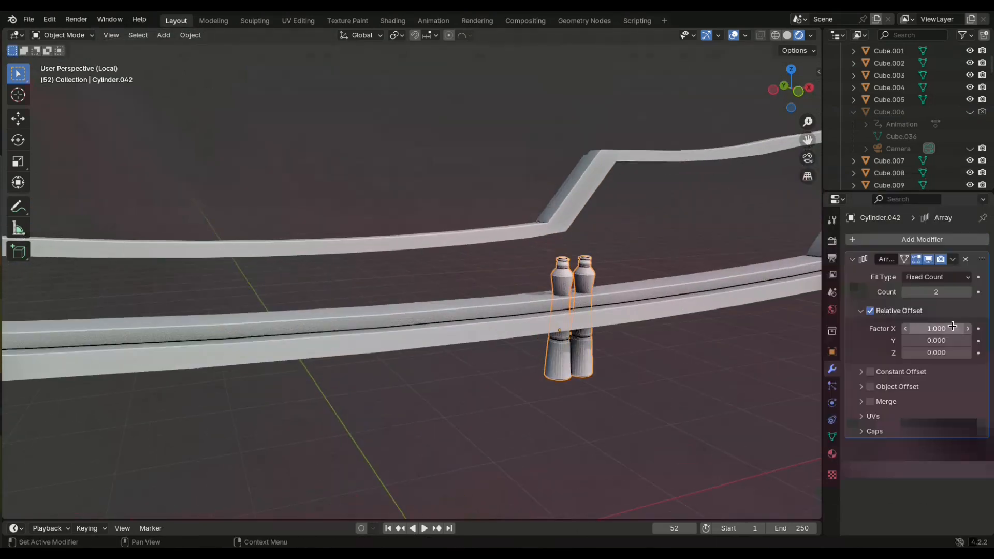
left_click_drag(955, 292, 983, 292)
left_click_drag(930, 330, 955, 329)
scroll(760, 360, "down", 3)
middle_click_drag(758, 362, 687, 352)
key("g")
key("o")
key("z")
right_click(610, 333)
scroll(610, 334, "down", 6)
key("g")
key("z")
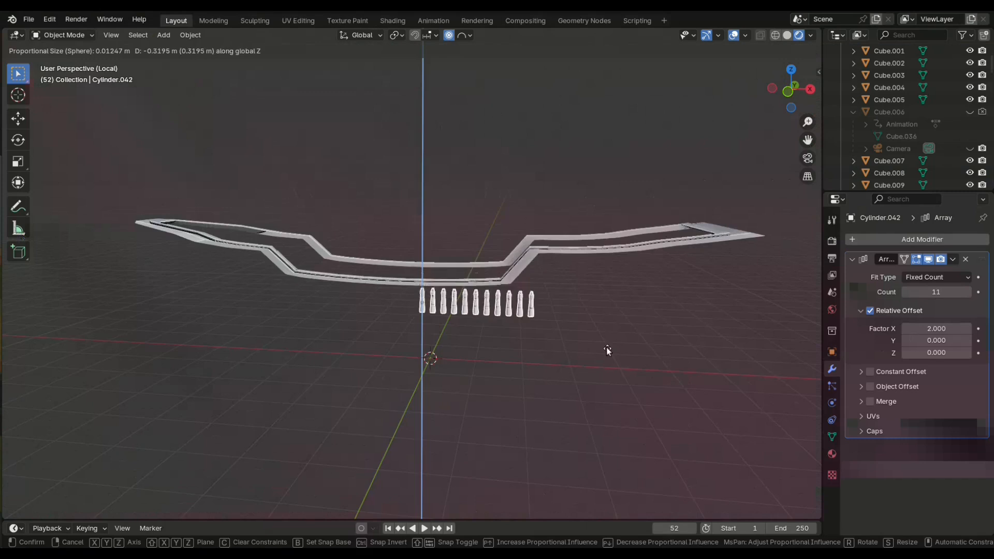
right_click(606, 351)
scroll(606, 350, "up", 6)
Remove the post's Array modifier and isolate the post together with the side railing in local view
left_click(965, 259)
middle_click_drag(635, 344, 670, 350)
key("slash")
left_click(489, 342, "shift")
key("slash")
scroll(472, 337, "up", 6)
middle_click_drag(471, 338, 479, 303)
scroll(479, 303, "down", 1)
Duplicate the post along X toward the bow and repeat the duplication six times to form a row along the railing
left_click(522, 360)
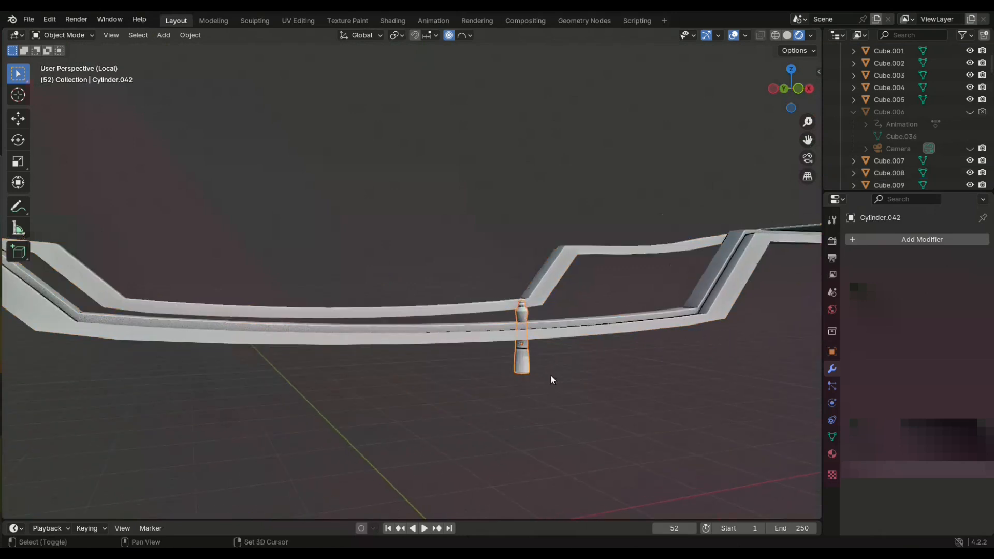
left_click(508, 379)
key("shift+r")
key("shift+r")
key("shift+r")
key("shift+r")
key("shift+r")
key("shift+r")
Adjust the heights of the posts at the forward end of the row along Z to follow the railing's curve
key("shift+d")
key("z")
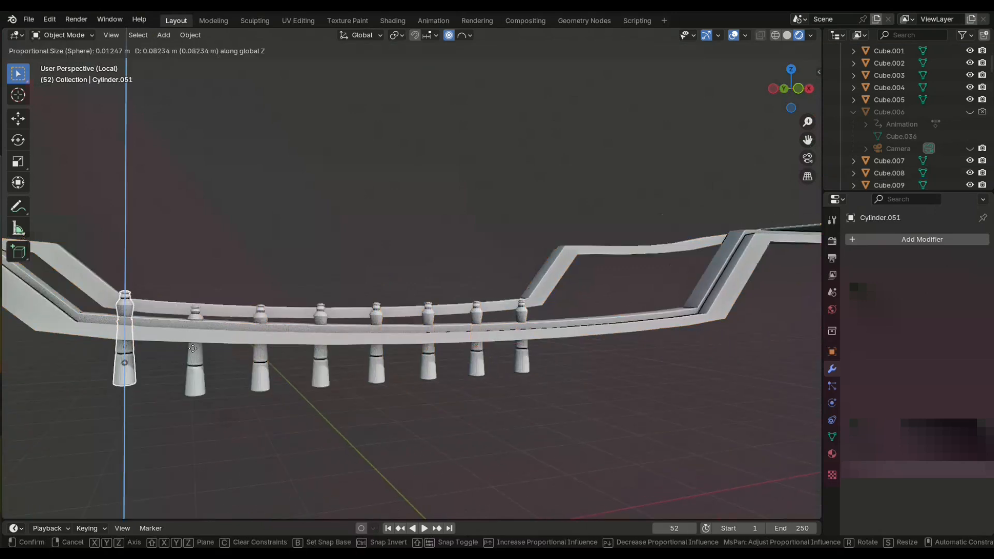
left_click(192, 351)
scroll(197, 352, "down", 1)
left_click(257, 354)
middle_click_drag(266, 355, 272, 357)
key("g")
key("z")
left_click(276, 346)
left_click(312, 363)
key("g")
key("z")
left_click(314, 360)
Move two posts near the middle of the row along Z to match the curved railing
left_click(358, 357)
key("g")
key("z")
left_click(388, 364)
left_click(401, 356)
key("g")
key("z")
left_click(406, 368)
Fine-tune the heights of the second through fifth posts from the forward end along Z
middle_click_drag(407, 368, 381, 346)
scroll(381, 346, "up", 1)
left_click(211, 377)
key("g")
left_click(271, 373)
left_click(272, 373)
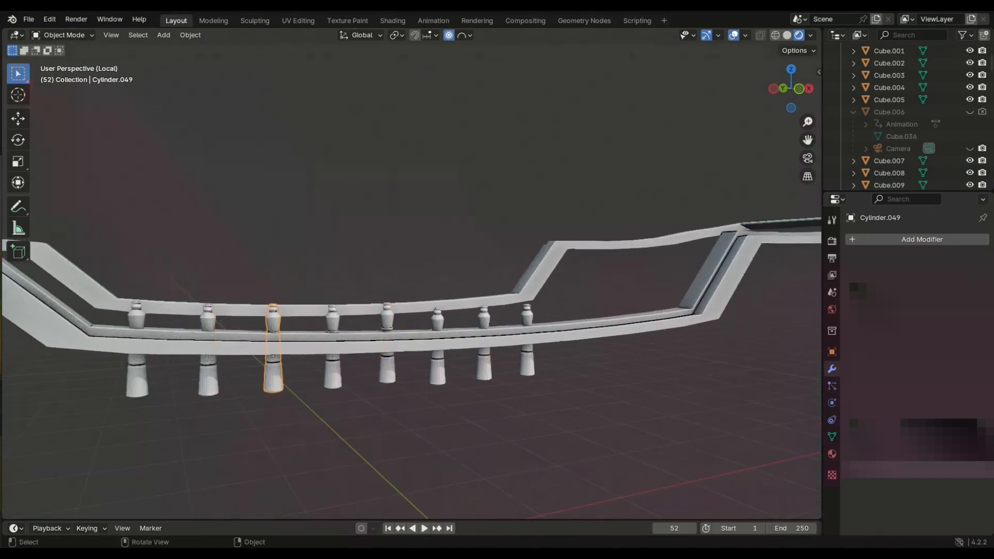
left_click(297, 387)
left_click(332, 371)
key("g")
key("z")
left_click(343, 388)
left_click(382, 370)
key("g")
key("z")
left_click(413, 403)
Extend the row toward the stern with four more post duplicates along X, and raise the aftmost one to the railing
middle_click_drag(413, 403, 691, 398)
key("shift+d")
key("x")
left_click(581, 374)
key("g")
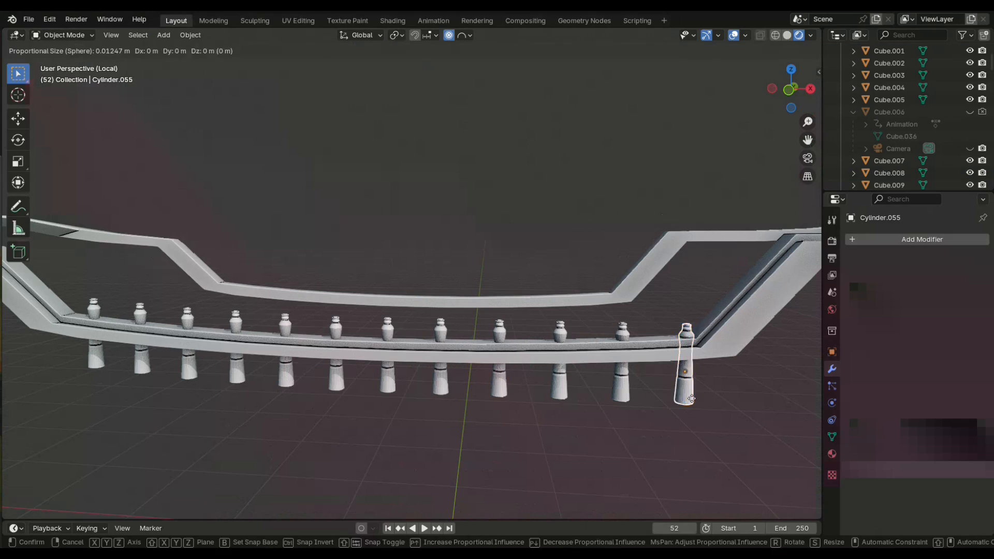
left_click(690, 388)
Raise the second and third posts from the aft end of the row along Z to fit the railing
left_click(626, 394)
key("g")
key("z")
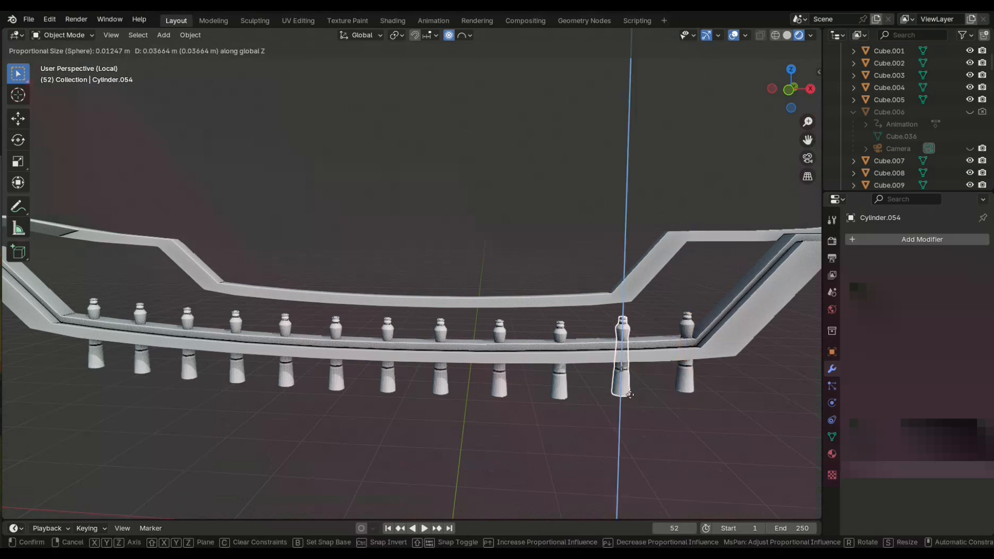
left_click(630, 393)
left_click(572, 403)
key("g")
key("z")
left_click(576, 403)
Adjust the height of the fourth post from the aft end of the row along Z
left_click(511, 398)
key("g")
key("z")
left_click(514, 399)
key("g")
key("z")
left_click(514, 400)
Return to the full ship, lower the second-to-last post slightly along Z, and turn off proportional editing
middle_click_drag(515, 401, 448, 333)
key("KP_Divide")
scroll(448, 333, "up", 3)
left_click(456, 353)
left_click(371, 353)
key("g")
key("z")
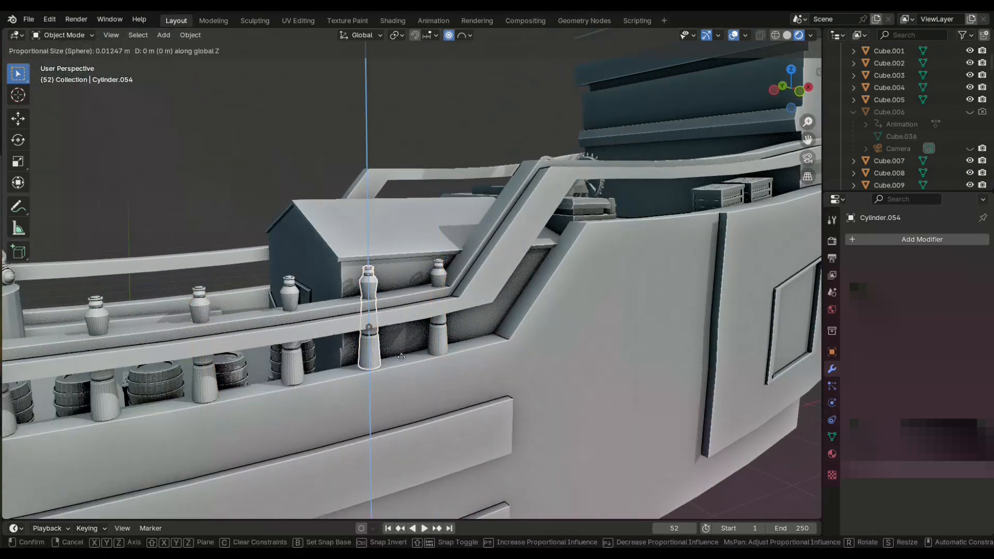
left_click(373, 356)
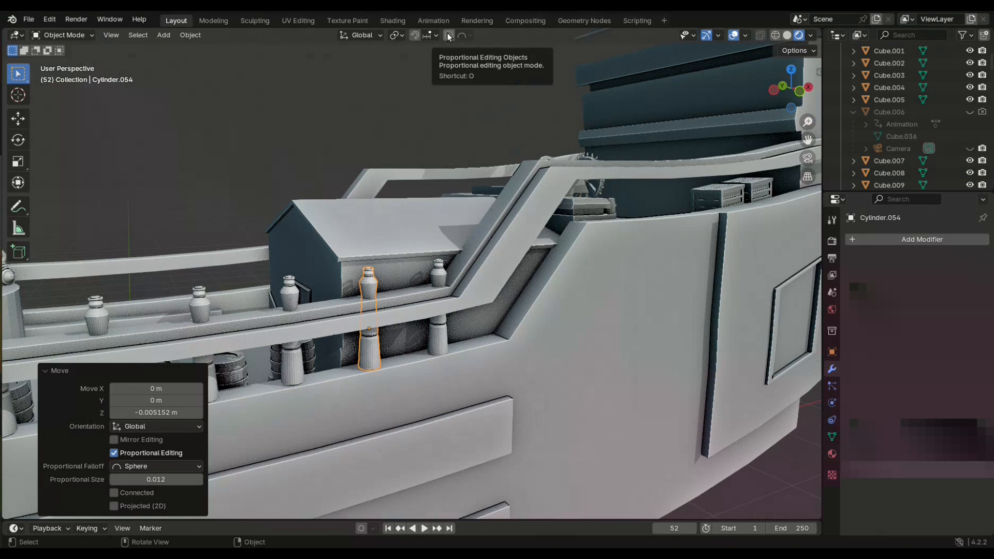
Duplicate the aftmost post toward the stern, raise the copy along Z to the upper aft railing, and adjust it along X
scroll(483, 228, "down", 2)
middle_click_drag(483, 229, 451, 233)
left_click(323, 334)
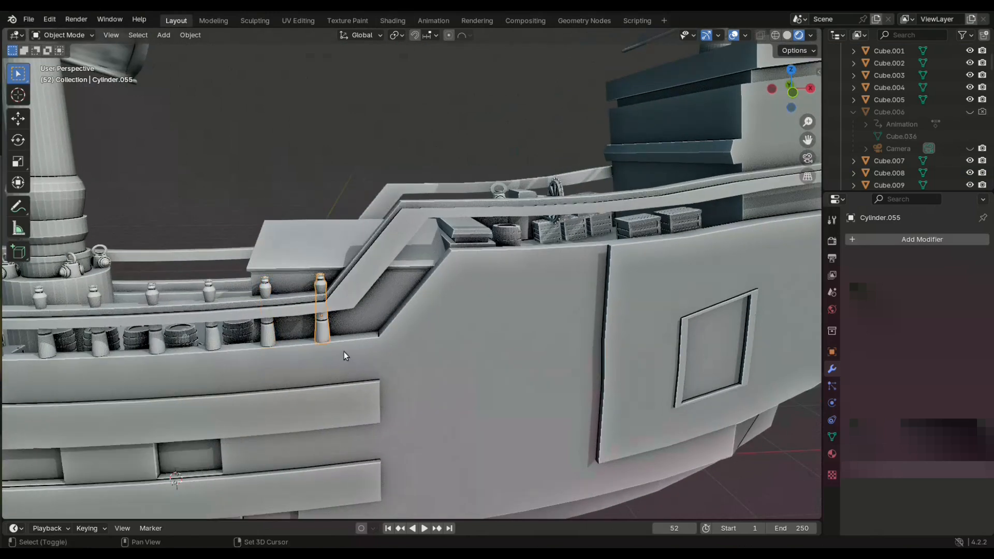
left_click(489, 325)
middle_click_drag(489, 325, 475, 307)
key("g")
key("z")
left_click(475, 244)
middle_click_drag(475, 243, 468, 289)
scroll(404, 268, "up", 4)
scroll(429, 275, "down", 2)
key("g")
key("x")
left_click(428, 275)
Duplicate the upper railing post about 0.385 m along X and repeat the duplication toward the stern to fill the aft railing
left_click(546, 291)
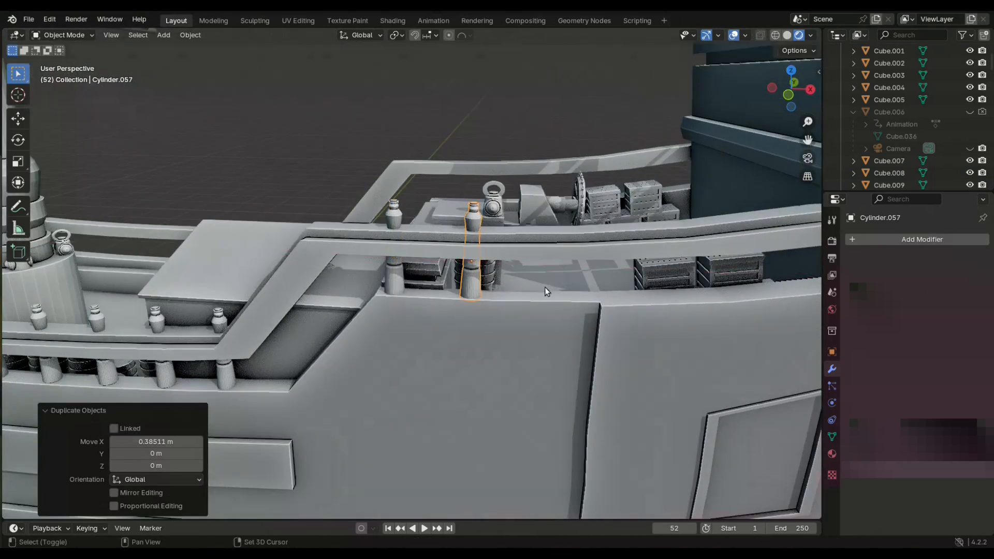
scroll(554, 293, "down", 5)
key("shift+r")
key("shift+r")
key("shift+r")
key("shift+r")
scroll(554, 293, "up", 4)
middle_click_drag(554, 293, 534, 288)
Raise a post near the forward end of the upper aft railing along Z to fit the rail
left_click(545, 283)
left_click(422, 279)
key("g")
key("z")
left_click(423, 275)
middle_click_drag(423, 276, 476, 300)
key("g")
key("x")
right_click(466, 302)
Raise the next two posts toward the stern along Z to follow the rising aft railing
left_click(540, 312)
key("g")
key("z")
left_click(538, 300)
middle_click_drag(538, 300, 481, 299)
left_click(409, 290)
key("g")
key("z")
left_click(412, 263)
Raise two more posts of the upper aft railing along Z, lifting the second about 0.24 m
left_click(645, 311)
key("g")
key("z")
left_click(667, 289)
middle_click_drag(667, 288, 592, 297)
left_click(575, 309)
key("g")
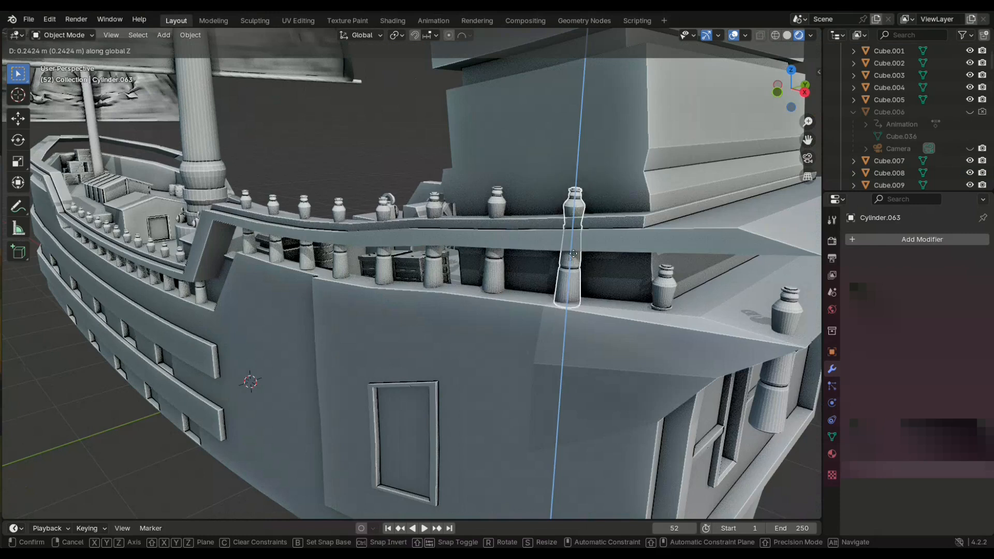
left_click(574, 250)
Raise the remaining posts at the stern end of the upper aft railing along Z to follow the rail
middle_click_drag(574, 254, 551, 272)
left_click(563, 282)
key("g")
key("z")
middle_click_drag(592, 305, 477, 383)
left_click(563, 244)
left_click(476, 383)
key("g")
key("z")
left_click(477, 311)
mouse_move(476, 310)
middle_mouse_down()
mouse_move(489, 331)
mouse_move(455, 326)
mouse_move(491, 321)
middle_mouse_up()
key("g")
key("z")
Delete the surplus sternmost post and reposition the last remaining aft post along X and Z on the railing
left_click(666, 166)
key("Delete")
left_click(604, 192)
key("g")
middle_click_drag(604, 192, 313, 380)
key("x")
left_click(638, 228)
key("g")
key("z")
left_click(639, 226)
Duplicate the foremost mid-deck railing post along X toward the bow and raise the copy to the raised bow railing
left_click(297, 382)
scroll(297, 382, "down", 1)
key("shift+d")
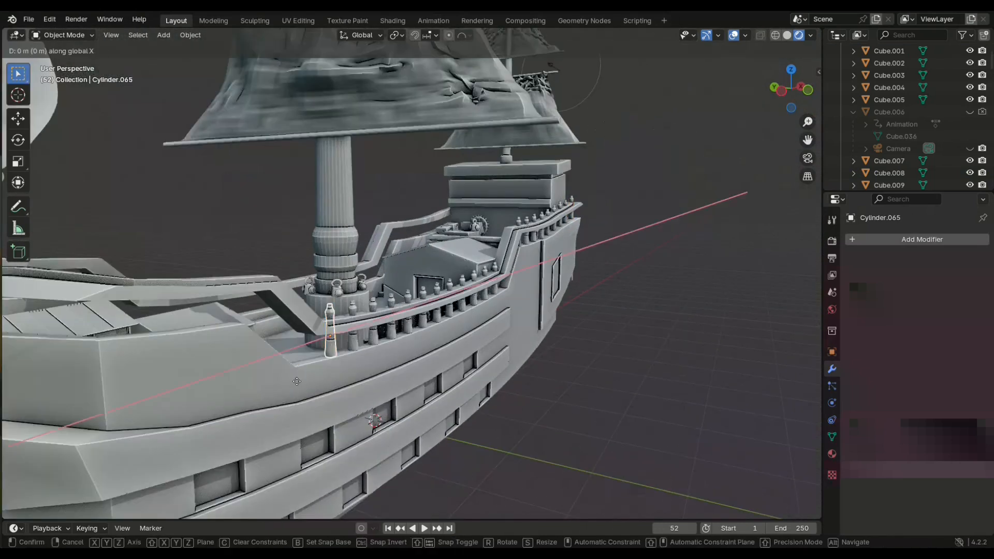
left_click(196, 398)
middle_click_drag(196, 399, 173, 404)
left_click(173, 337)
middle_click_drag(173, 336, 592, 357)
scroll(627, 362, "up", 3)
key("g")
key("x")
left_click(610, 350)
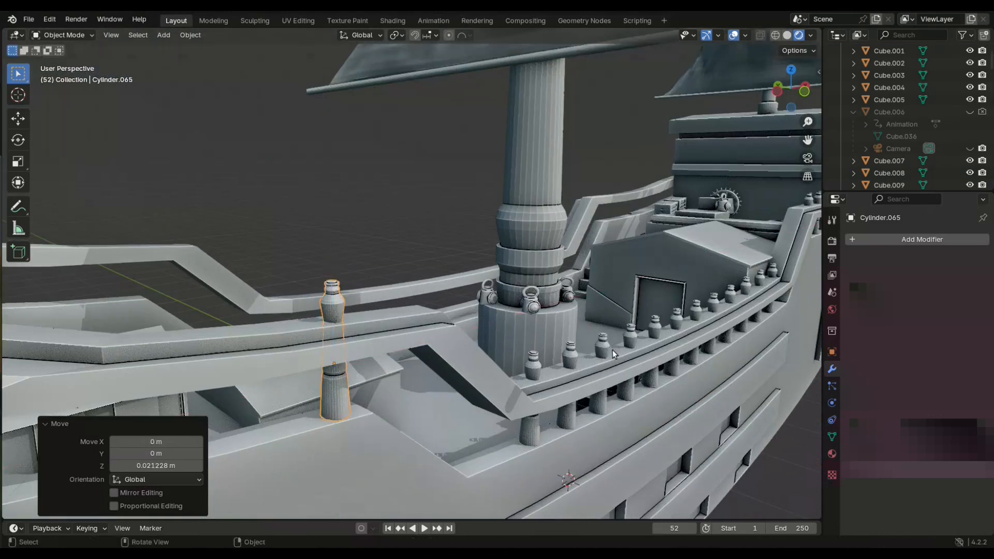
Duplicate the bow railing post about 0.291 m along negative X and nudge the copy slightly up along Z
scroll(613, 352, "down", 3)
key("shift+d")
left_click(575, 357)
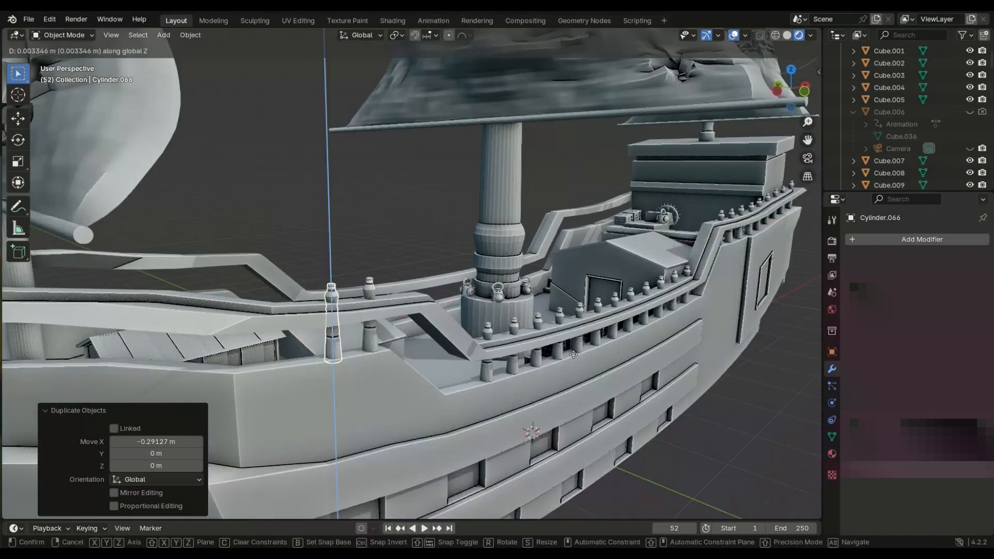
left_click(573, 352)
Duplicate the newest bow post about 0.412 m along negative X and raise the copy about 0.052 m along Z
middle_click_drag(573, 352, 574, 364)
key("shift+d")
left_click(507, 356)
key("g")
key("z")
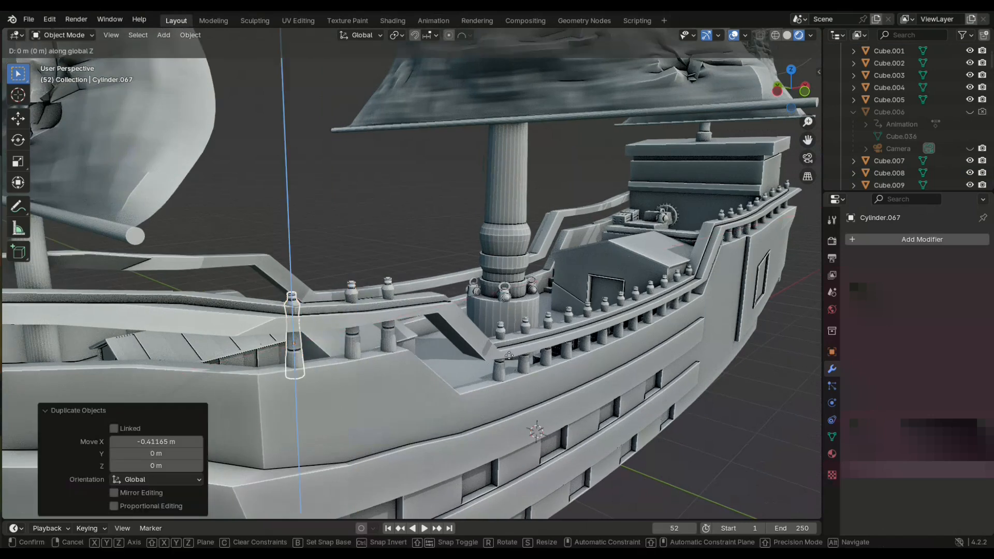
left_click(509, 348)
Duplicate the post about 0.807 m along negative X and shift the copy along Y onto the inward-angled bow railing
middle_click_drag(509, 347, 566, 340)
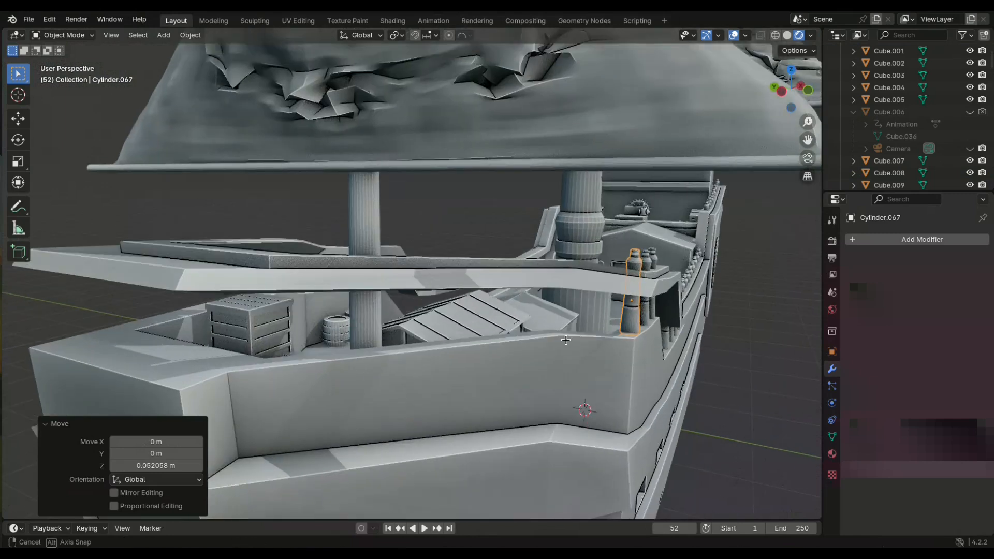
key("shift+d")
key("x")
left_click(520, 368)
middle_click_drag(520, 369, 528, 370)
key("g")
key("y")
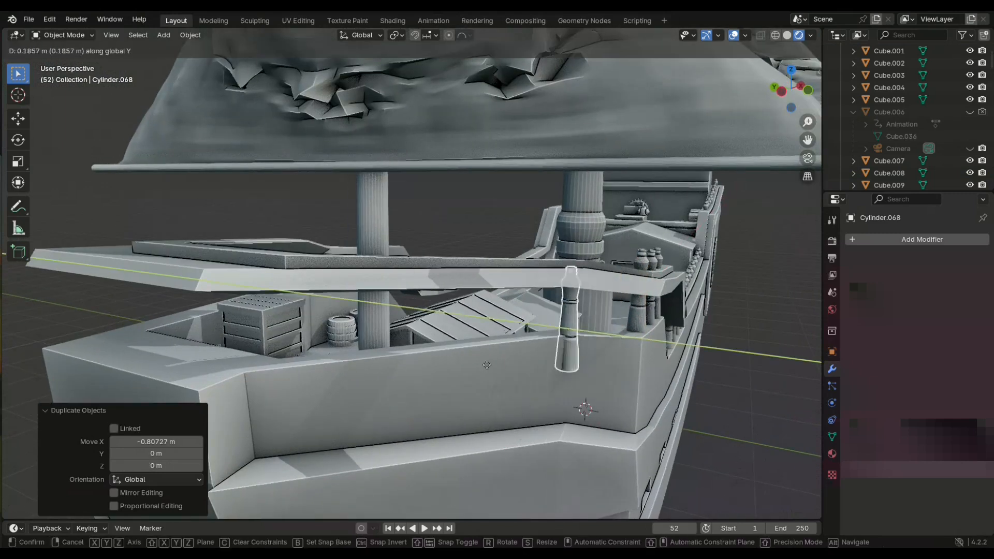
left_click(467, 350)
middle_click_drag(467, 350, 518, 396)
key("g")
key("y")
left_click(492, 374)
Duplicate the angled-section post farther along negative X and move the copy along Y toward the railing
key("shift+d")
key("x")
left_click(475, 400)
key("g")
key("y")
left_click(403, 363)
Move the newest bow post back about 0.388 m along X and align it along Y with the railing
middle_click_drag(403, 364, 394, 360)
key("g")
key("x")
left_click(450, 356)
key("g")
key("y")
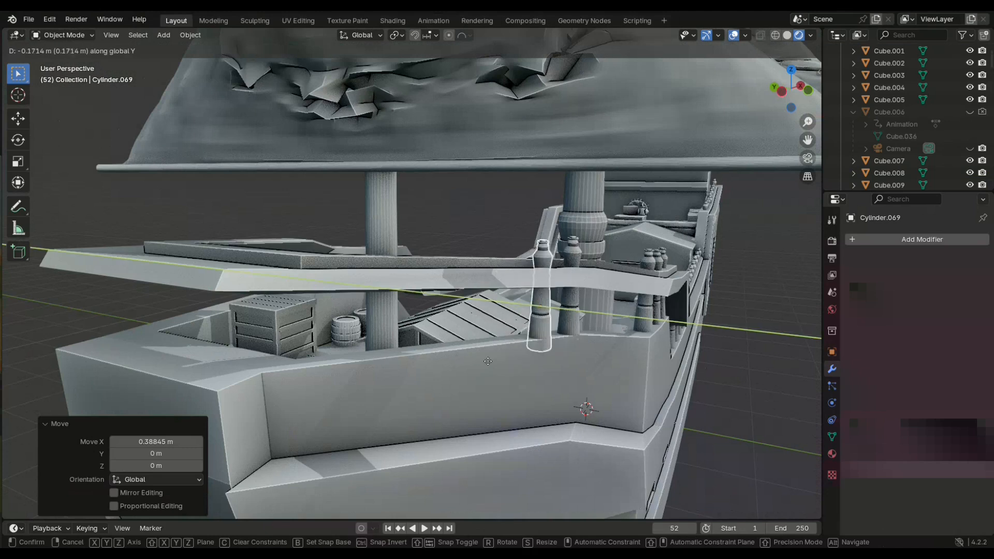
left_click(479, 353)
Duplicate the aligned bow post along negative X and shift the copy inward along Y
middle_click_drag(479, 353, 472, 355)
key("shift+d")
key("x")
left_click(414, 366)
middle_click_drag(414, 366, 348, 355)
key("g")
key("y")
left_click(371, 355)
Adjust the new copy's spacing along X and realign it along Y with the bow railing
key("g")
key("x")
left_click(414, 356)
key("g")
key("y")
left_click(422, 362)
Adjust the same post's height along Z and fine-tune its X and Y position on the rail
middle_click_drag(422, 362, 425, 389)
key("g")
key("z")
left_click(445, 390)
key("g")
key("x")
left_click(417, 385)
key("g")
key("y")
left_click(415, 384)
Duplicate the post about 0.259 m along negative X and move the copy along Y onto the angled bow railing
key("shift+d")
key("x")
left_click(389, 397)
key("g")
key("y")
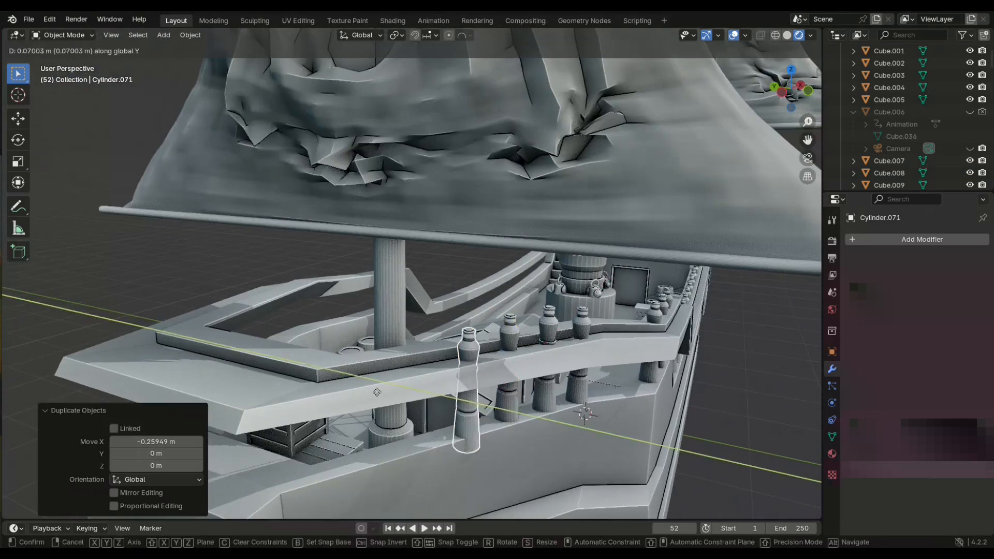
left_click(373, 383)
Duplicate the newest post about 0.268 m along negative X and shift the copy inward along Y to follow the rail
middle_click_drag(374, 383, 379, 387)
left_click(331, 394)
key("g")
key("y")
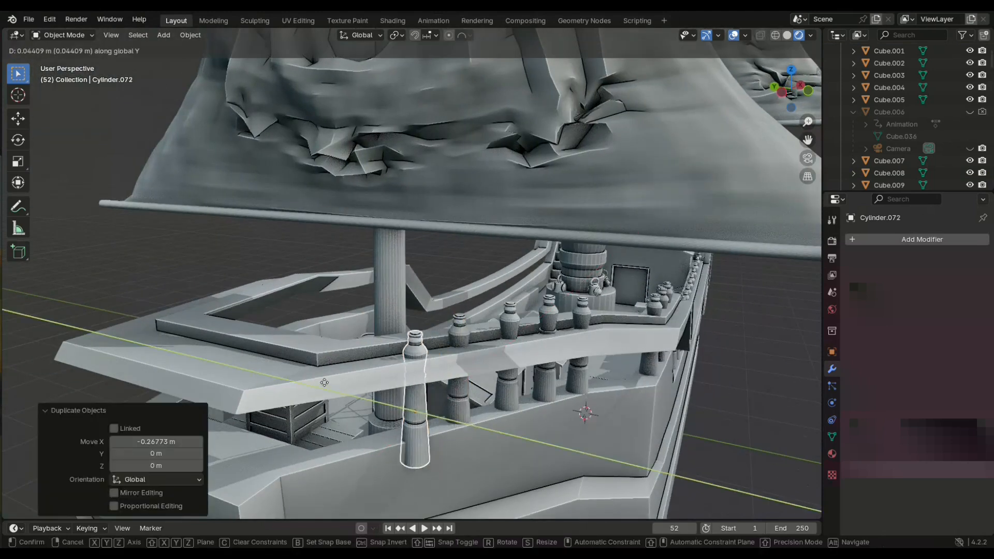
left_click(310, 377)
Duplicate the bow railing post about 0.446 m along negative X, place the copy near the front corner and adjust its height along Z
middle_click_drag(310, 378, 364, 379)
scroll(329, 383, "down", 5)
scroll(337, 383, "up", 3)
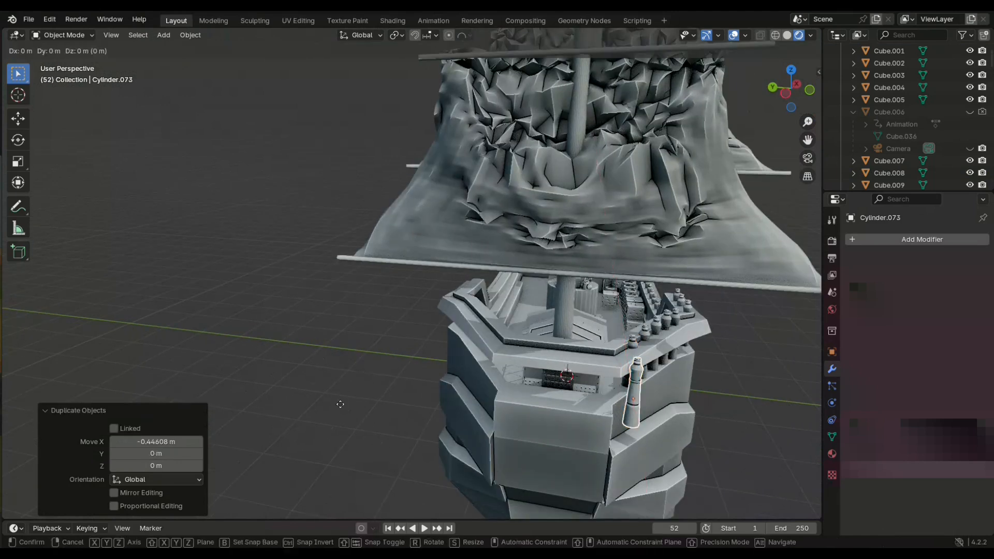
left_click(307, 391)
scroll(303, 388, "up", 4)
key("g")
key("z")
left_click(303, 352)
Duplicate the front corner post along Y across the bow railing and correct the copy's X and Y position
middle_click_drag(303, 352, 272, 348)
key("shift+d")
key("y")
left_click(348, 362)
key("g")
key("x")
left_click(386, 346)
middle_click_drag(386, 346, 388, 375)
key("g")
key("y")
left_click(348, 339)
Fine-tune the new bow post's height along Z and its Y and X position, and play the animation briefly
key("g")
middle_click_drag(348, 338, 388, 308)
key("z")
left_click(349, 350)
key("g")
key("y")
left_click(337, 337)
key("g")
key("x")
left_click(337, 337)
key("g")
left_click(368, 350)
key("space")
key("space")
Duplicate a bow railing post along X into the gap near the rail's bend, shift it along Y and move it about -0.209 m along X
scroll(387, 307, "up", 4)
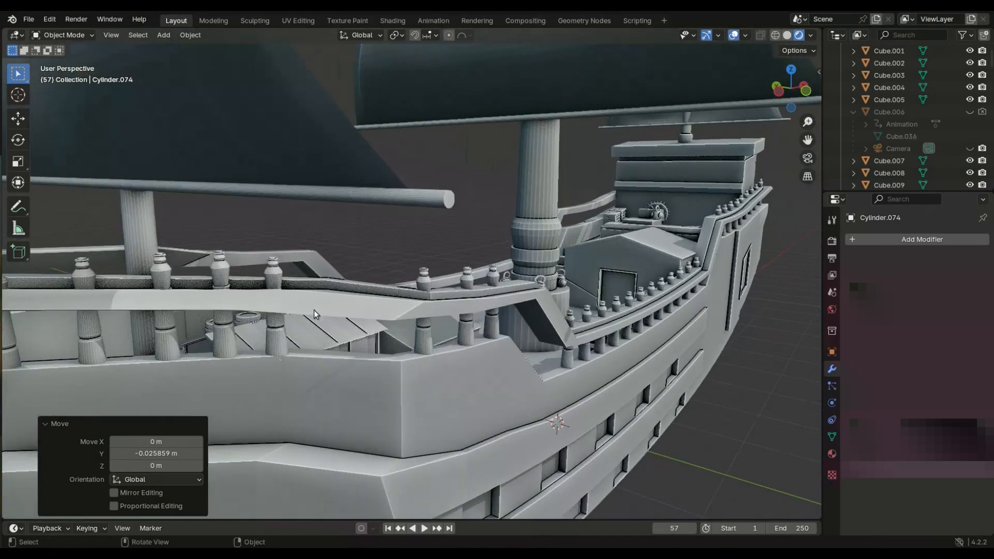
left_click(289, 326)
key("shift+d")
key("x")
left_click(378, 329)
key("g")
key("y")
left_click(417, 395)
key("g")
key("x")
left_click(382, 392)
Realign the gap-filling post about 0.12 m along Y with the railing and adjust its height along Z
middle_click_drag(382, 391, 395, 398)
key("g")
key("y")
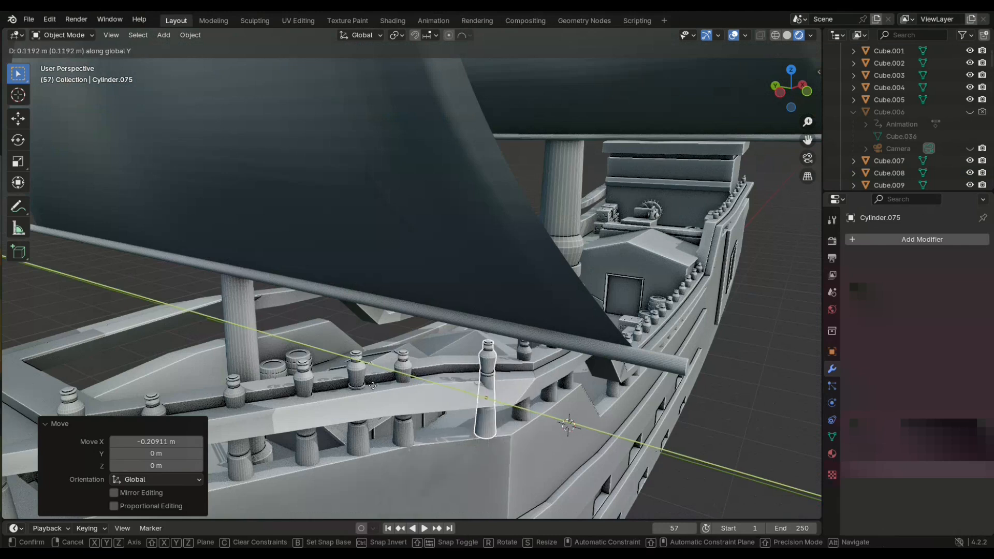
left_click(364, 382)
key("g")
key("z")
left_click(363, 376)
Select the baluster posts together along the bow and side railing, working from the bow toward the stern
scroll(362, 376, "down", 4)
middle_click_drag(363, 377, 190, 300)
scroll(359, 377, "down", 3)
scroll(190, 300, "up", 6)
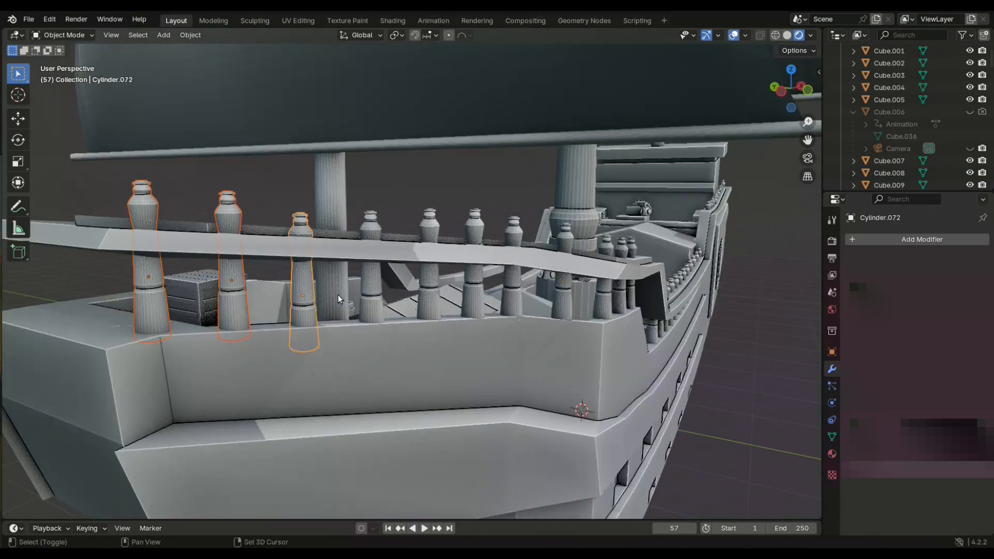
middle_click_drag(608, 299, 609, 335)
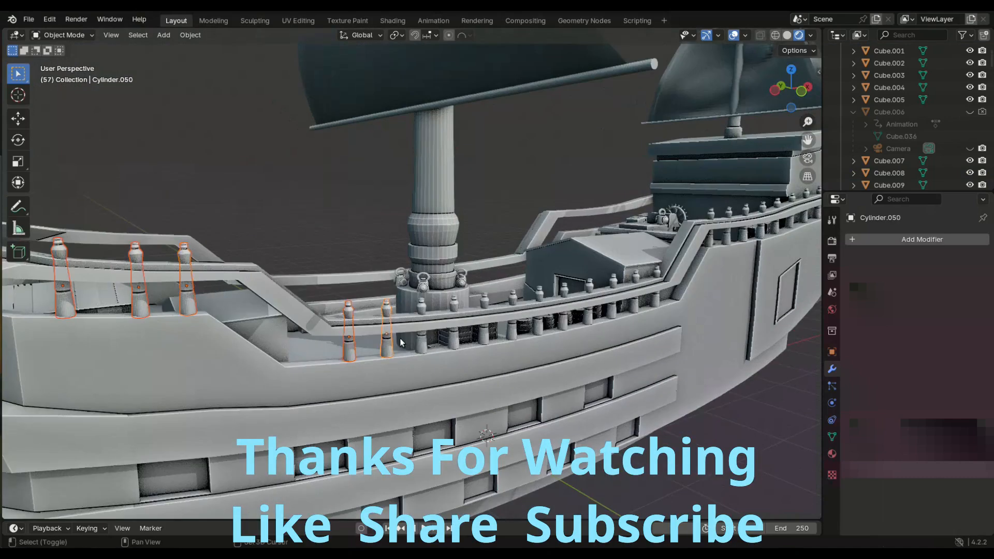